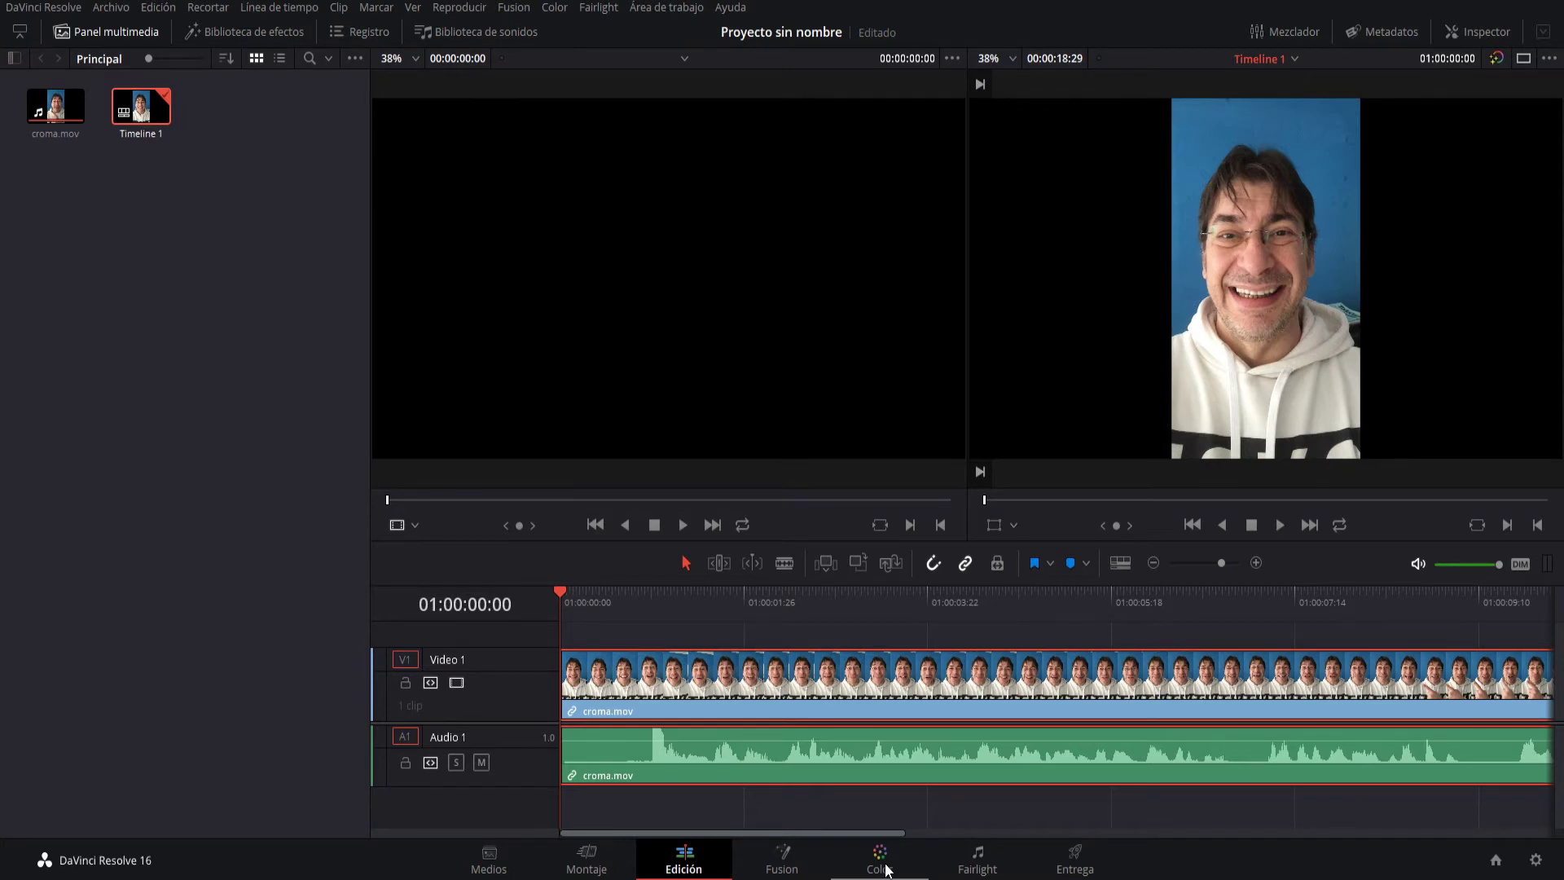
# Switch to the Color page, show the node graph, and hide the timeline and clip thumbnails.
pyautogui.click(886, 870)
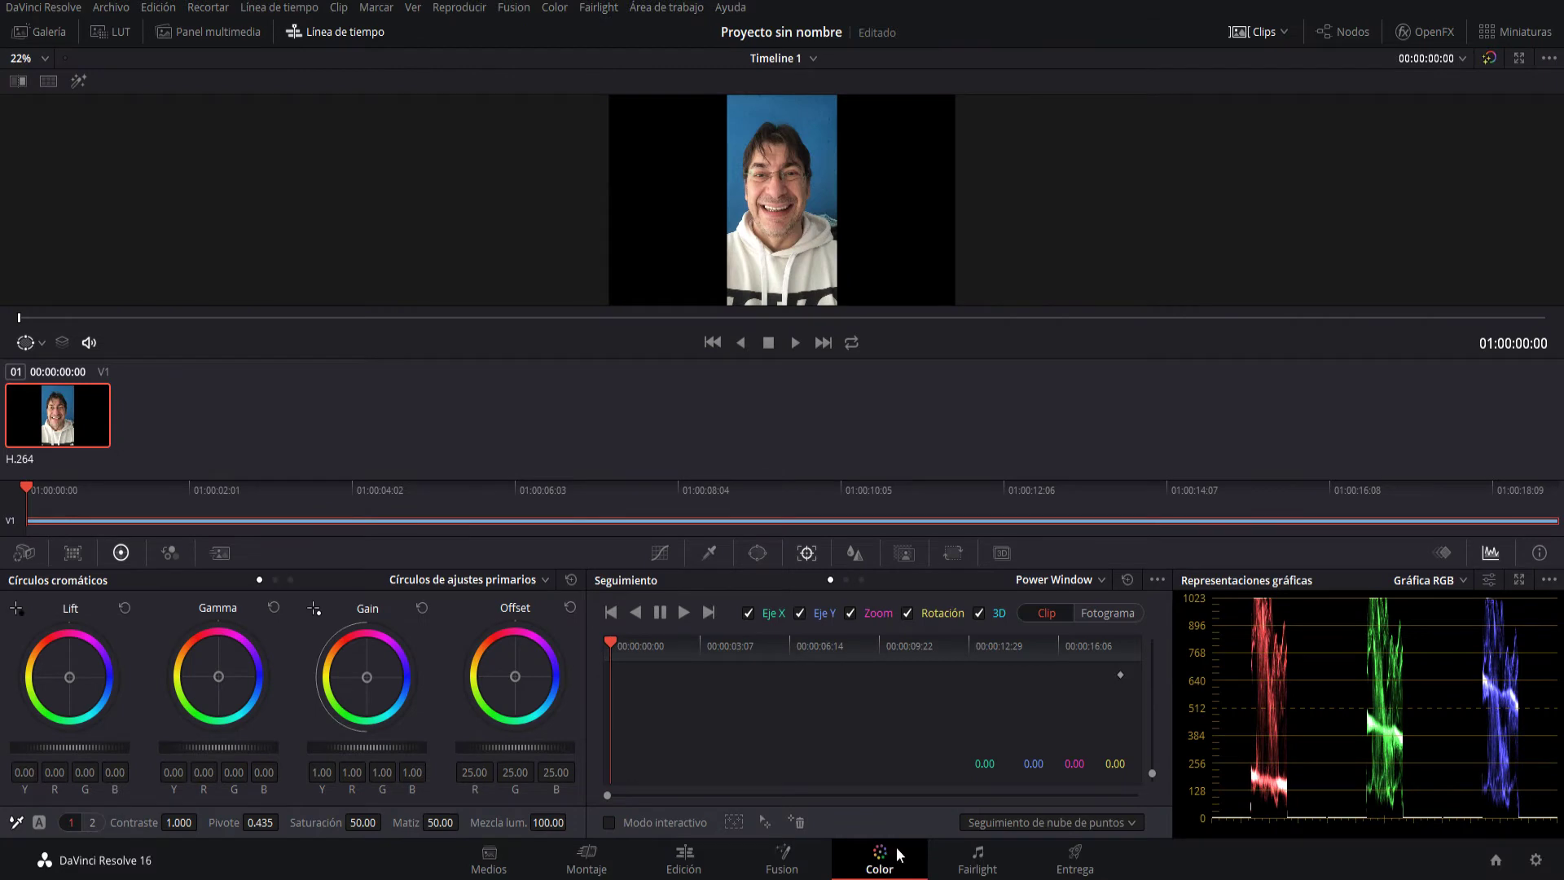
pyautogui.click(1348, 36)
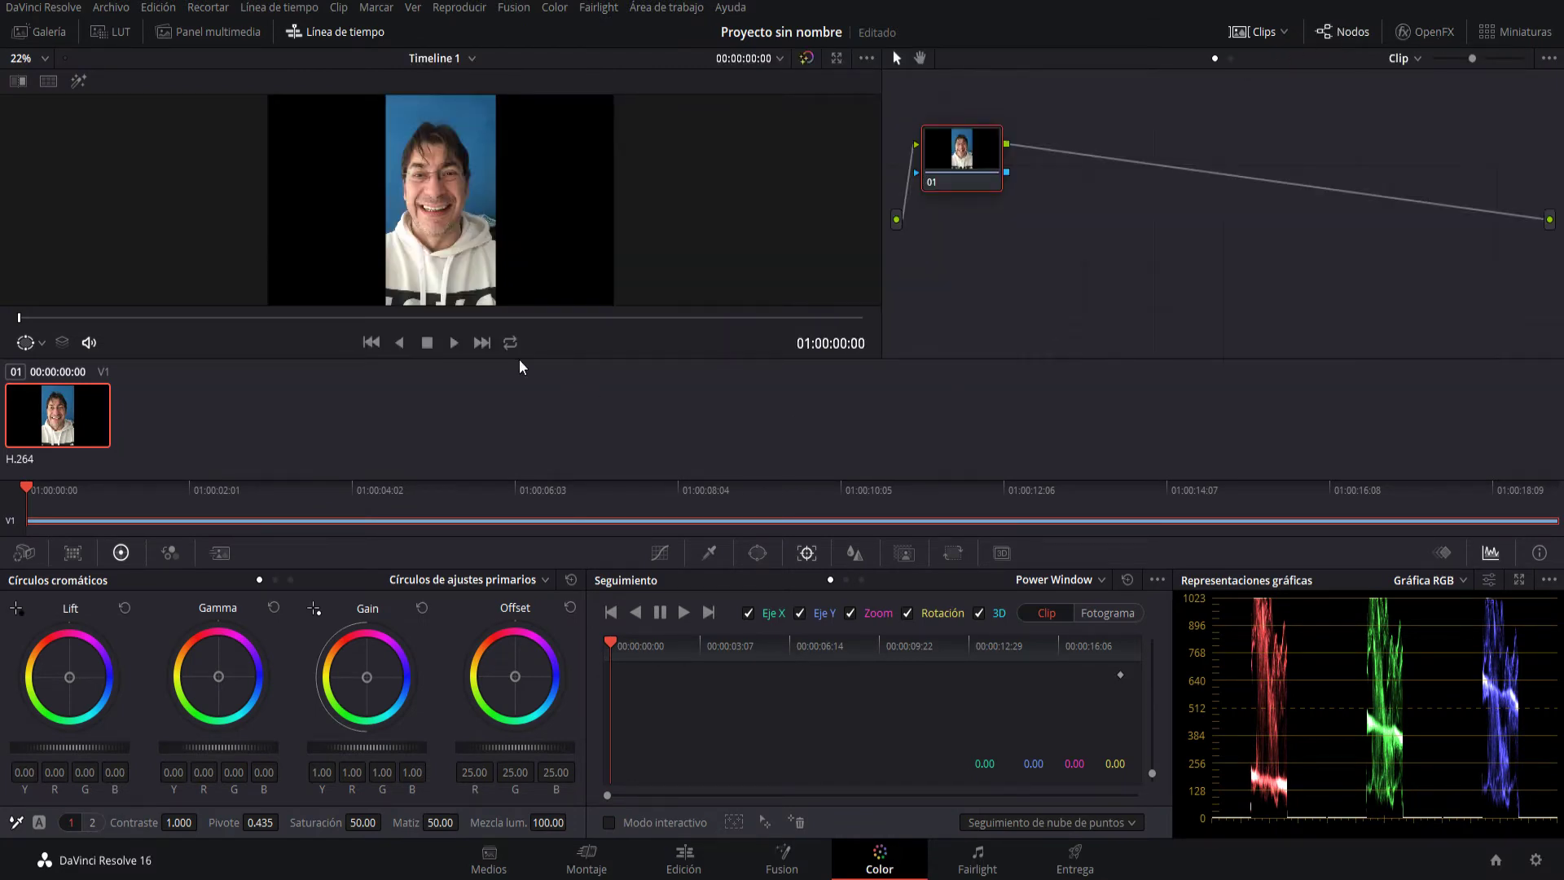
pyautogui.click(1255, 32)
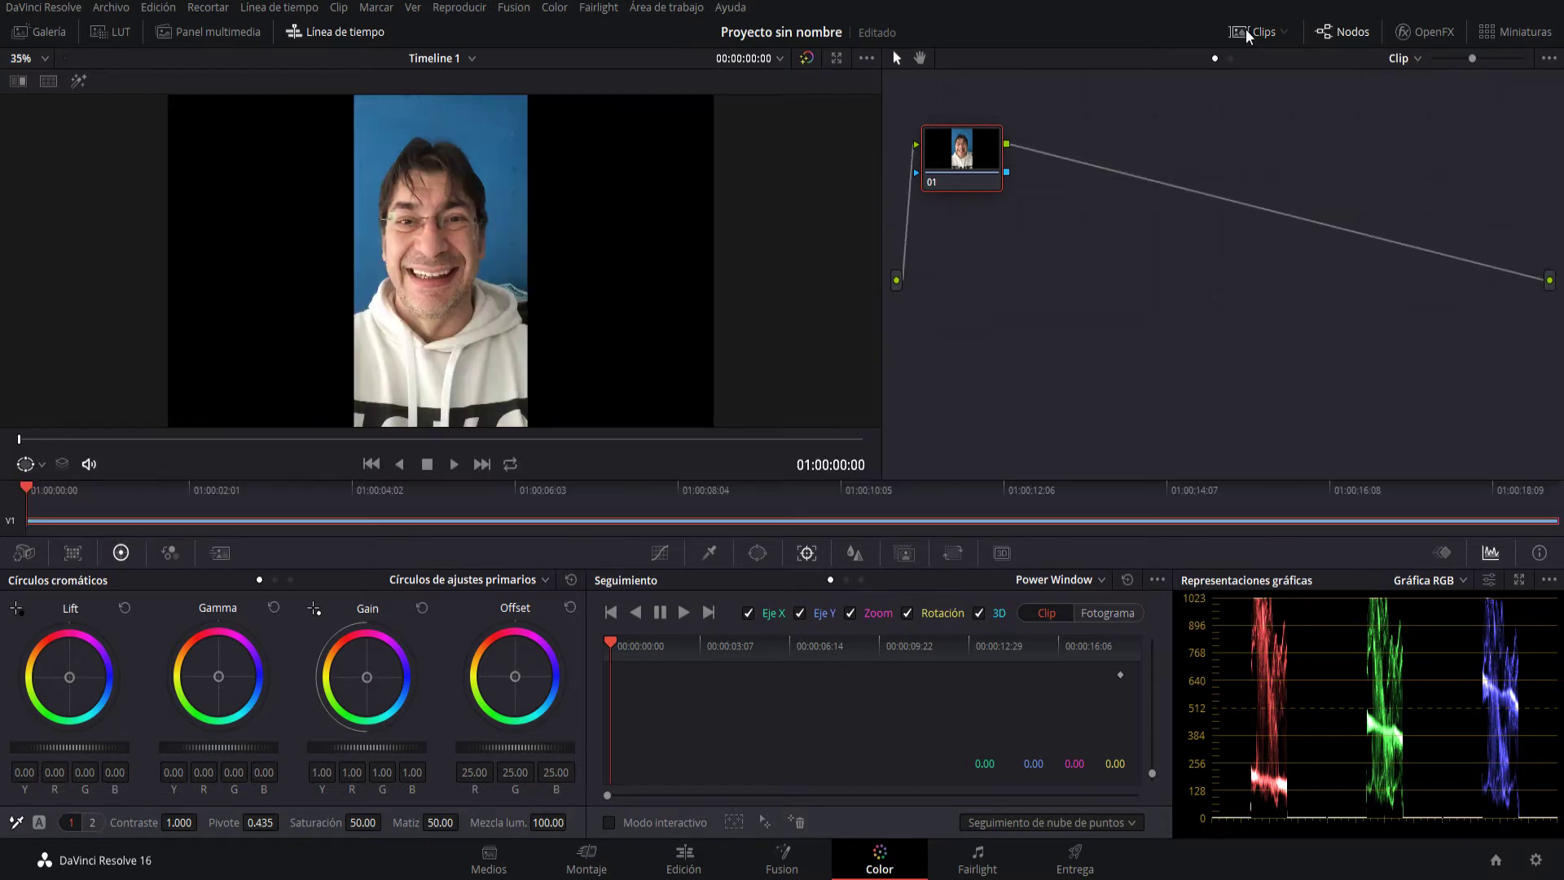
pyautogui.click(1255, 31)
pyautogui.click(318, 31)
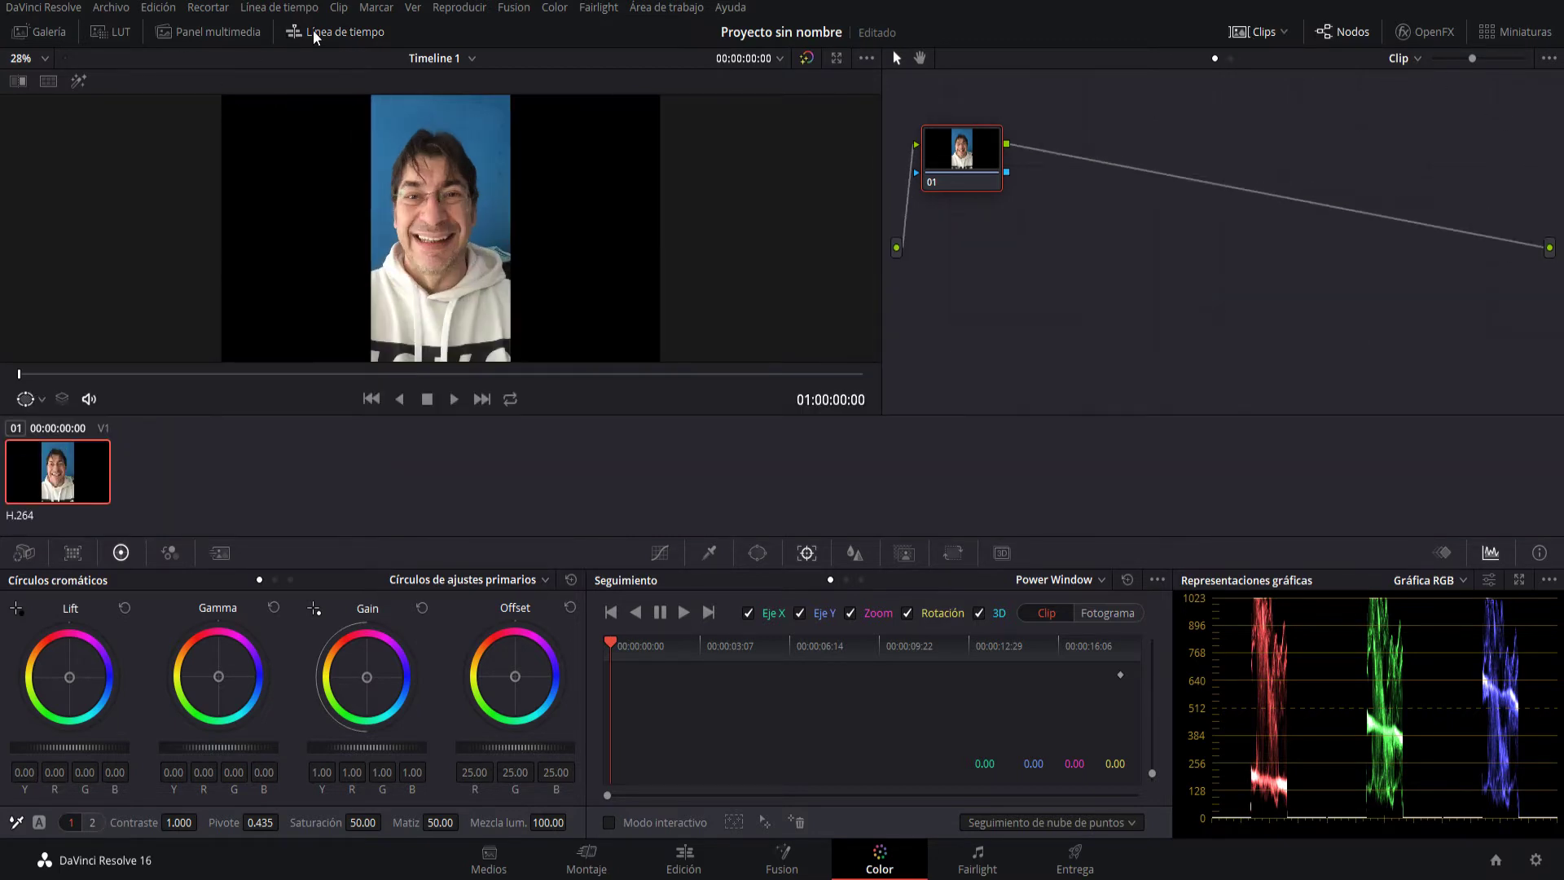
pyautogui.click(1267, 39)
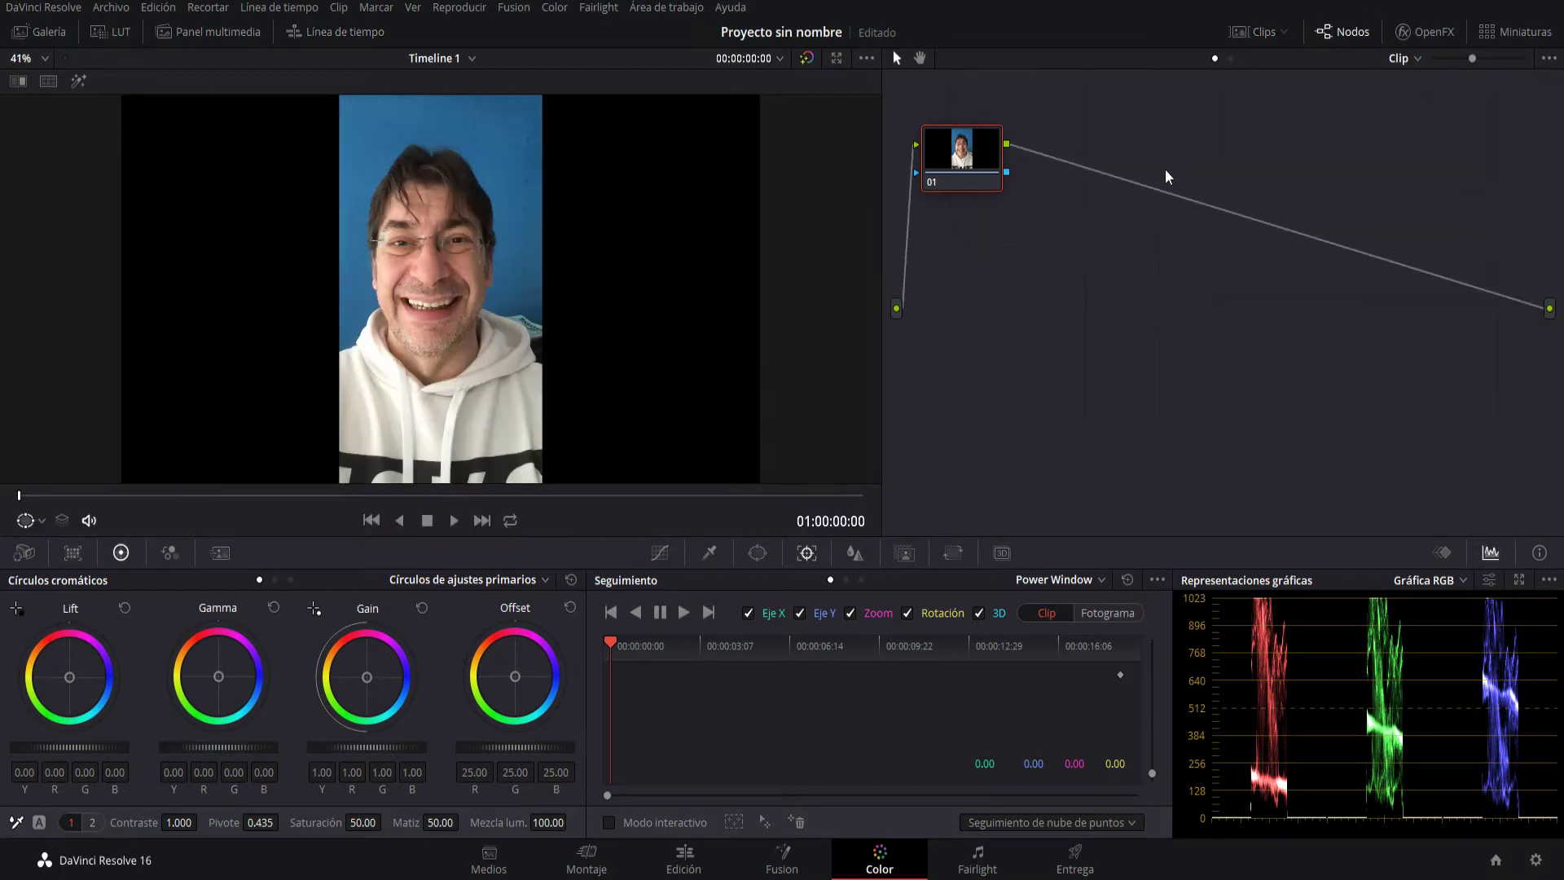
# Reposition node 01 and add serial node 02 after it with Alt+S.
pyautogui.moveTo(969, 176); pyautogui.dragTo(1001, 213)
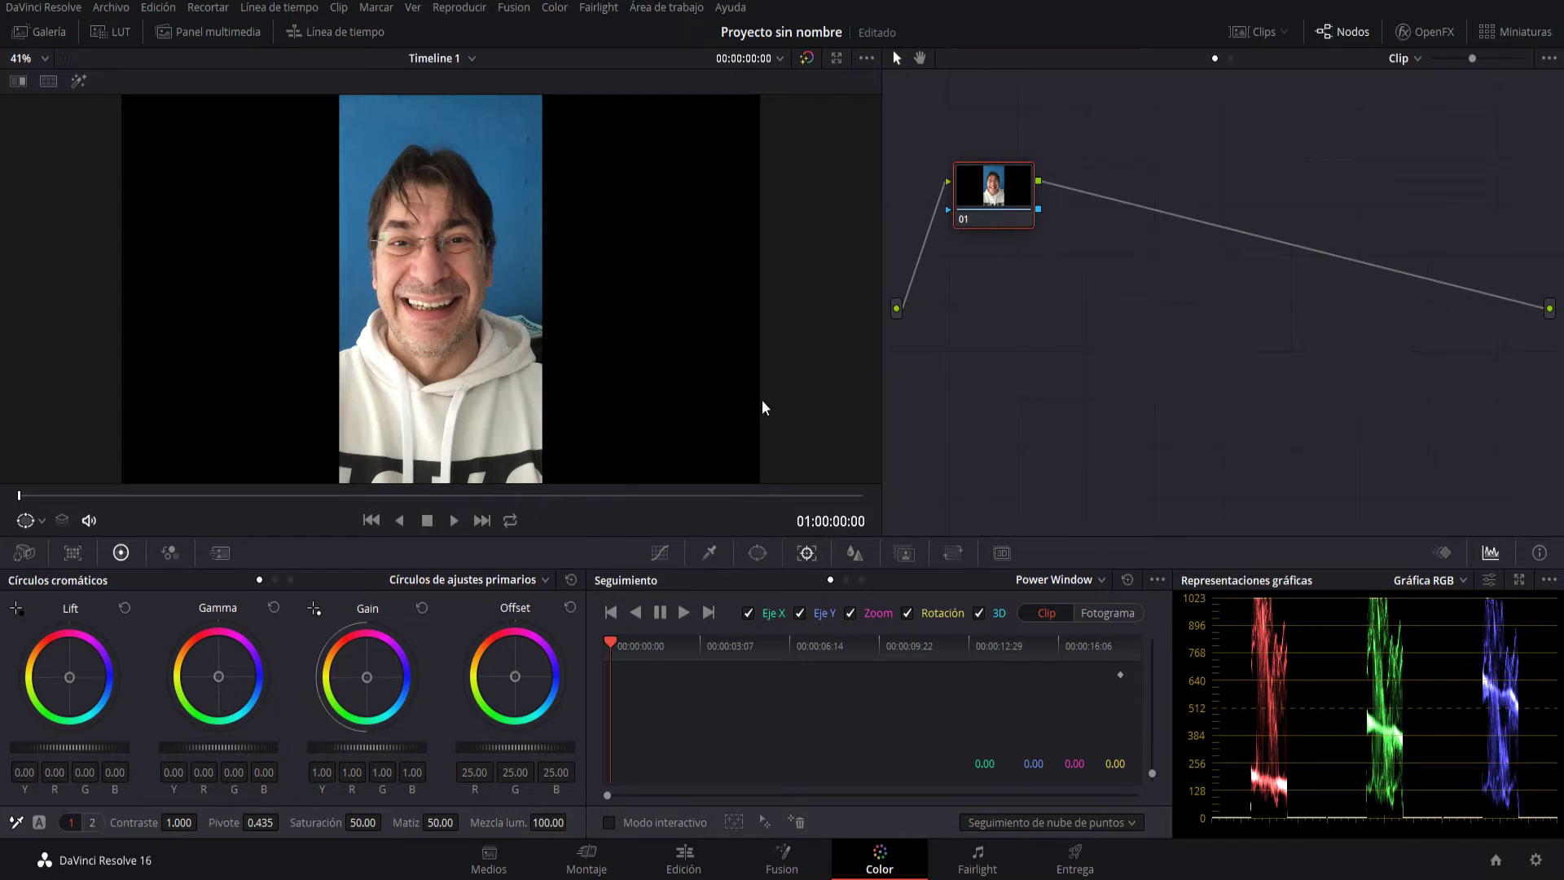
pyautogui.moveTo(985, 225); pyautogui.dragTo(987, 229)
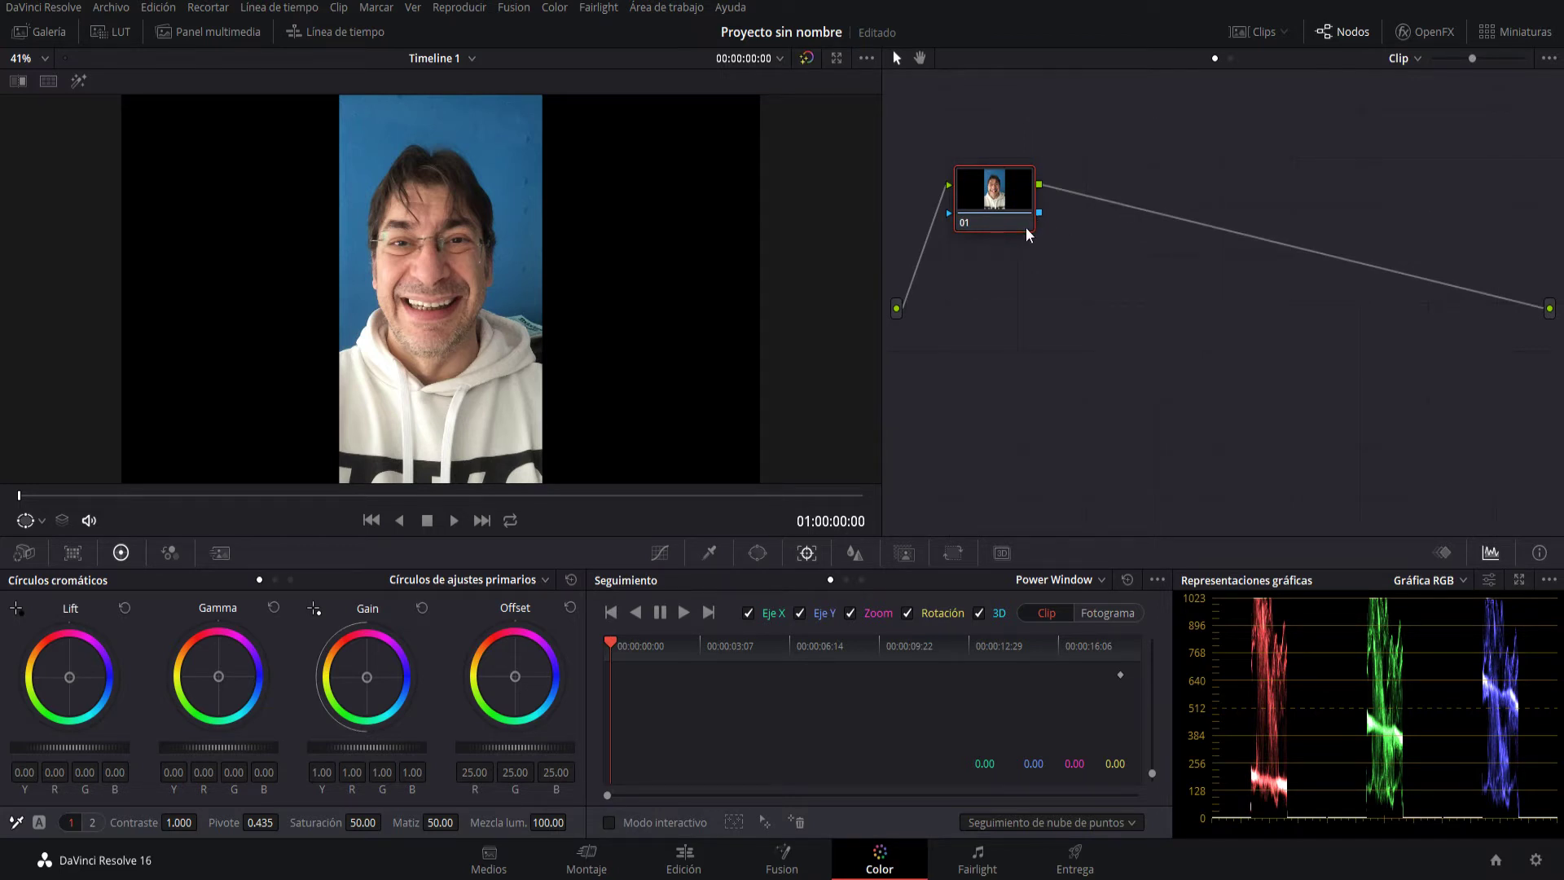
pyautogui.hotkey('alt', 's')
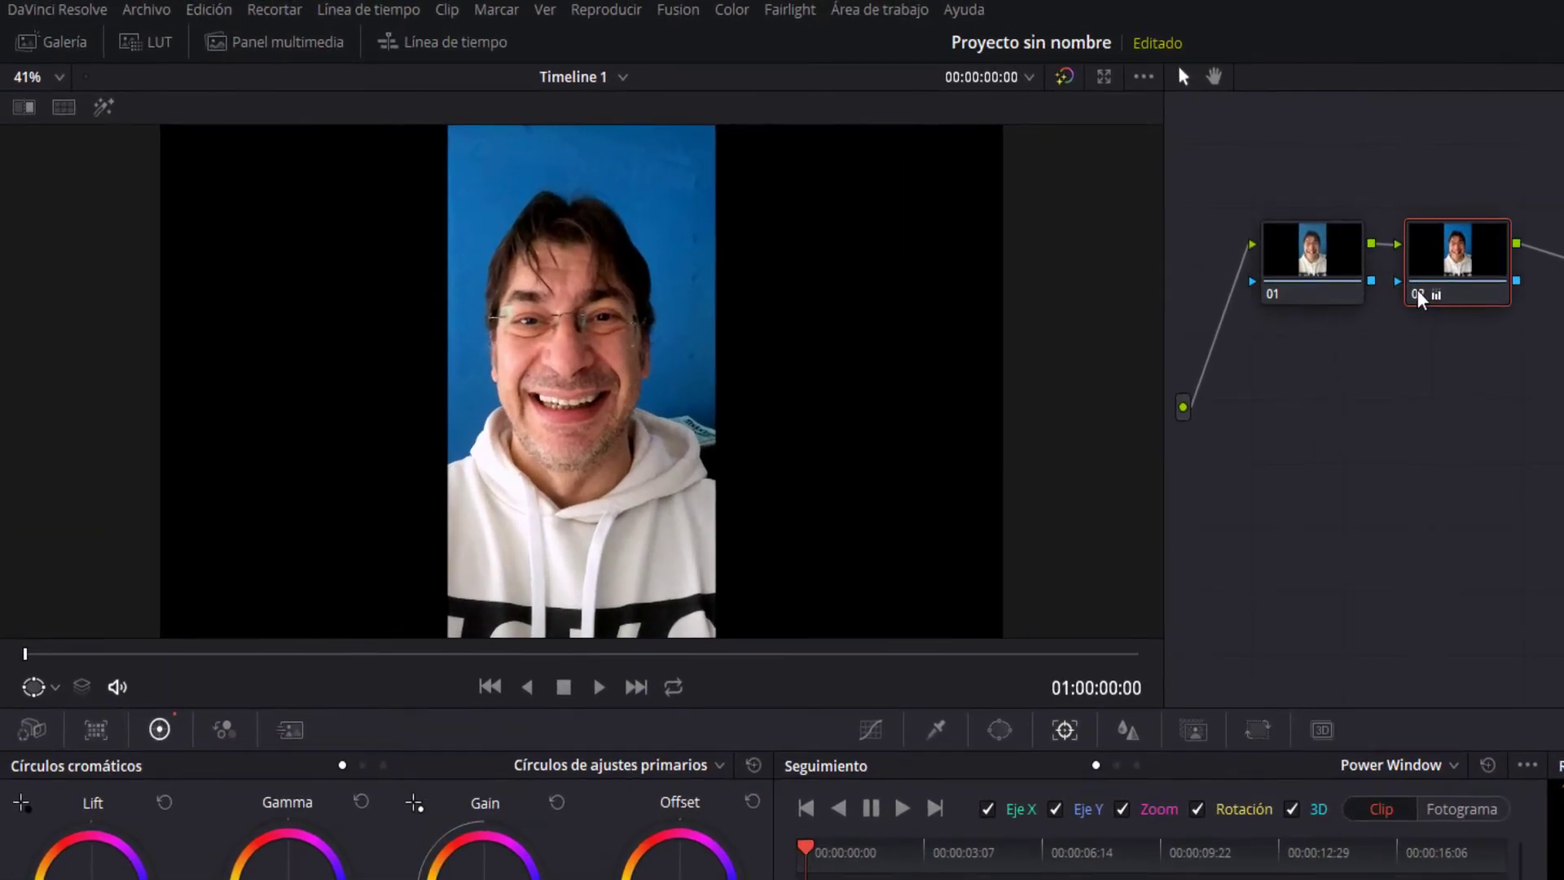
# Toggle node 02 off and on repeatedly to compare before and after.
pyautogui.click(1418, 295)
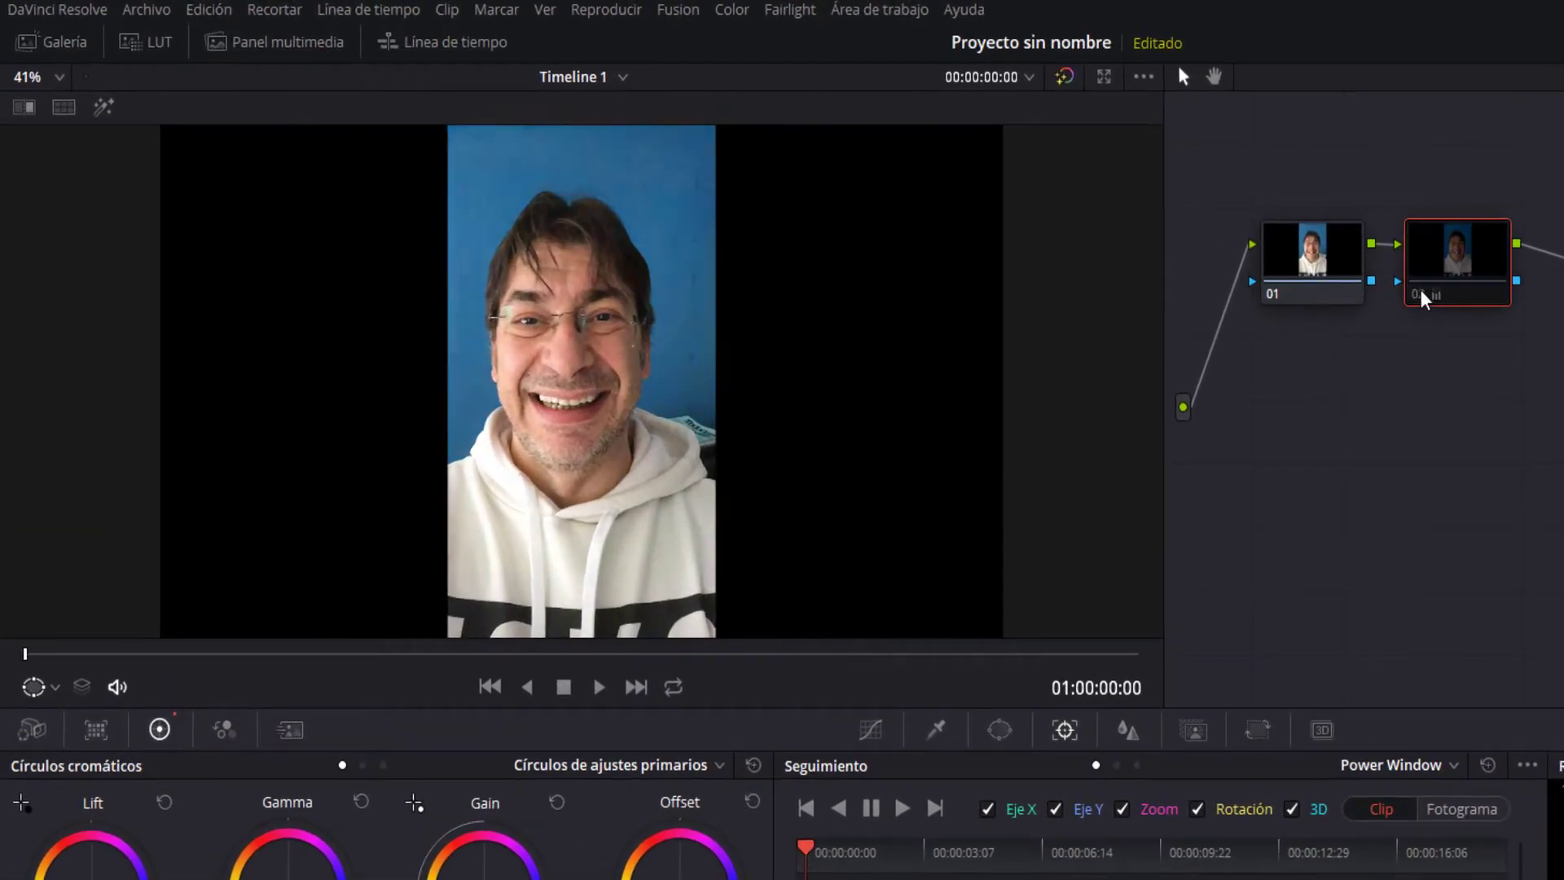
pyautogui.click(1421, 295)
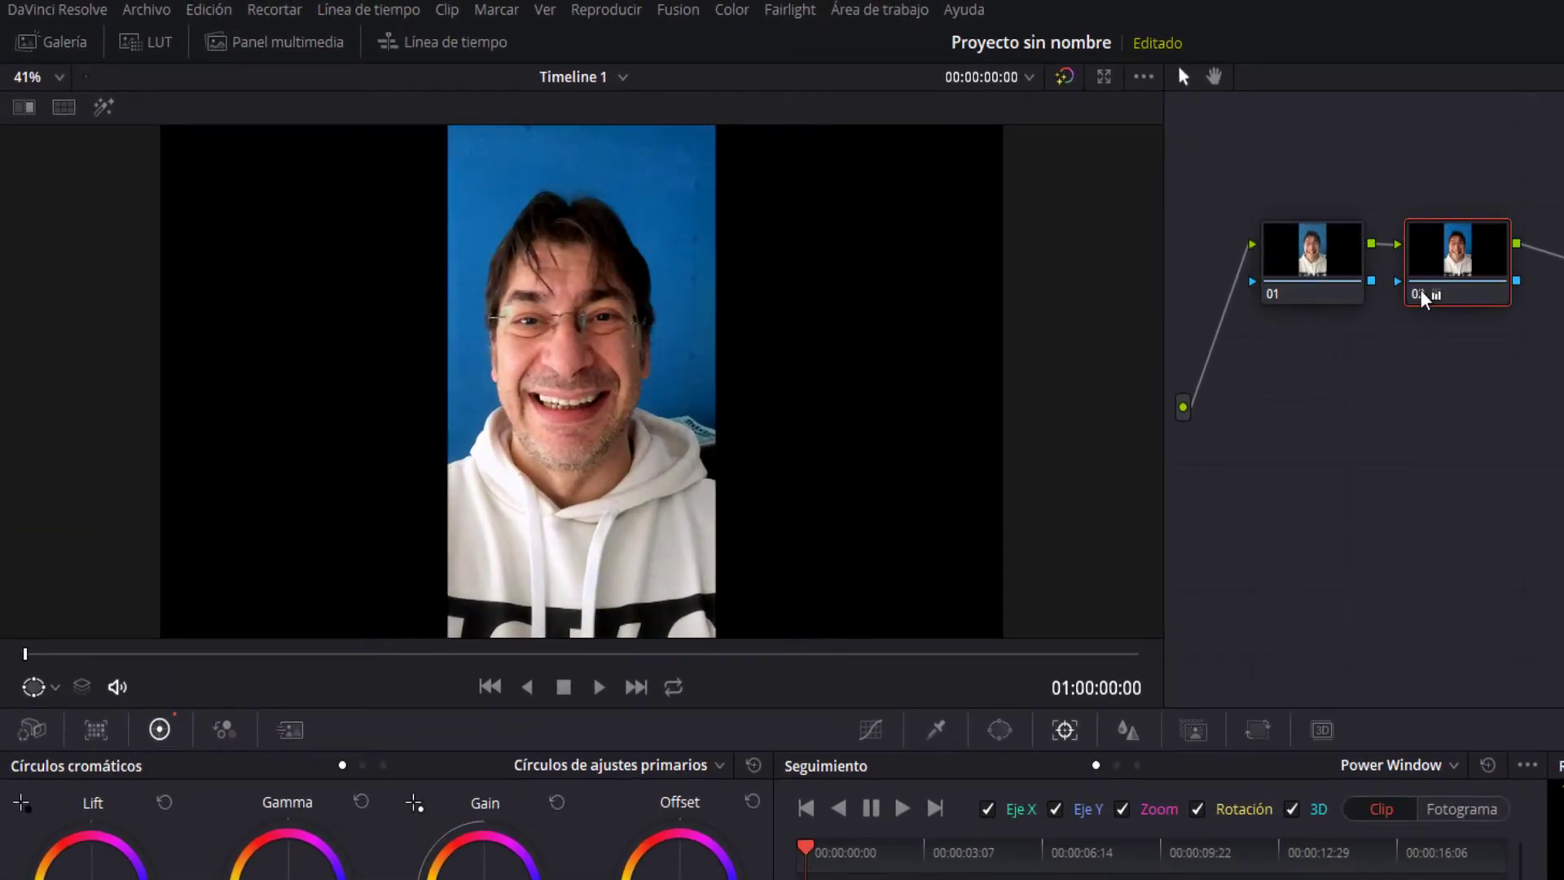
pyautogui.click(1418, 295)
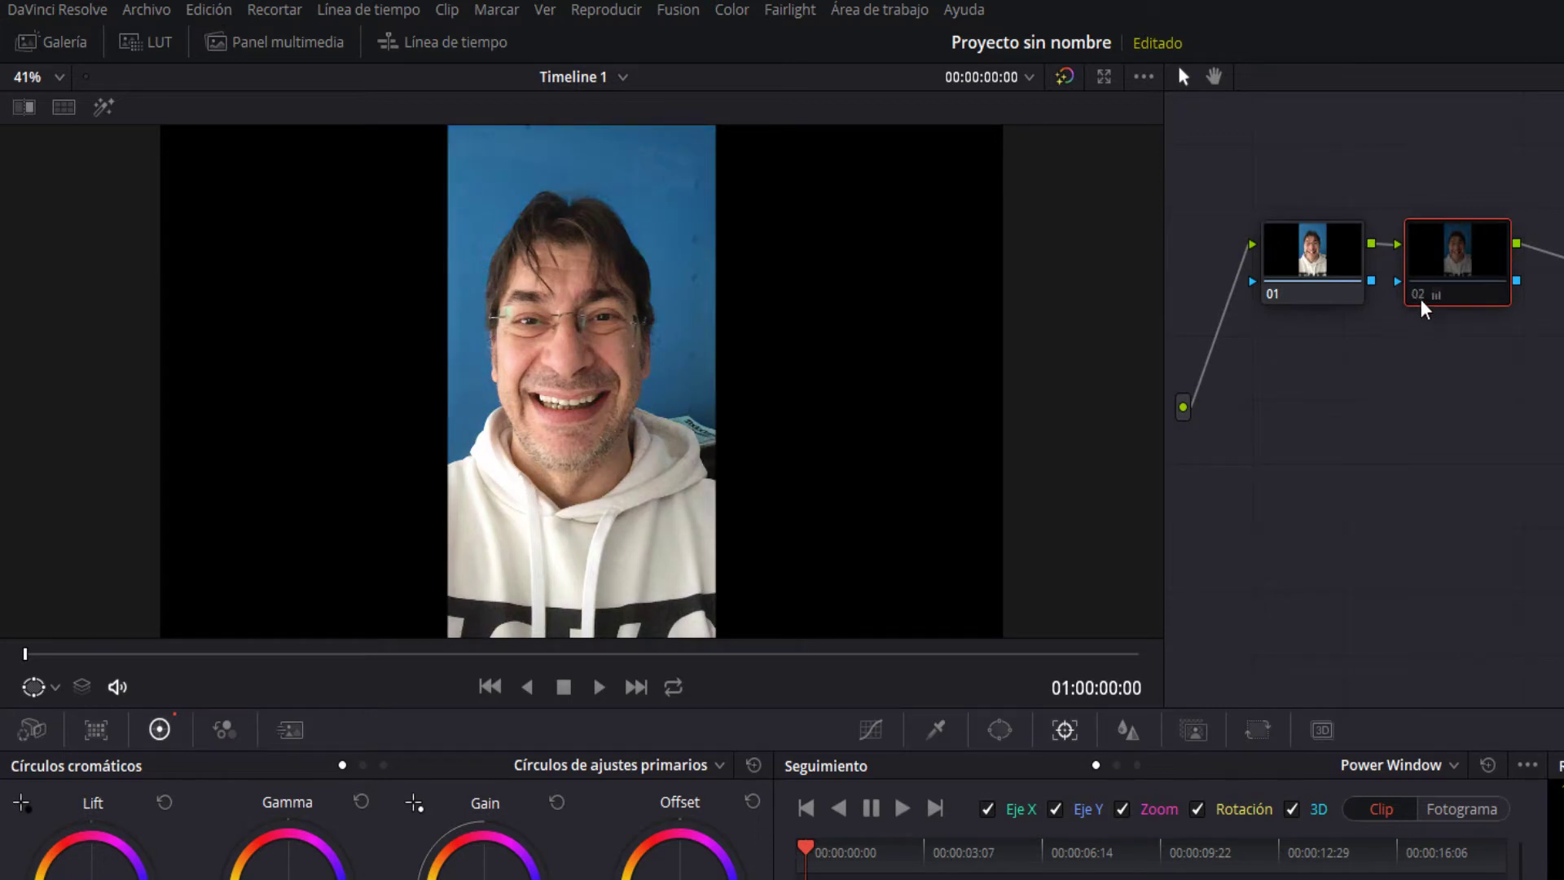
pyautogui.click(1416, 293)
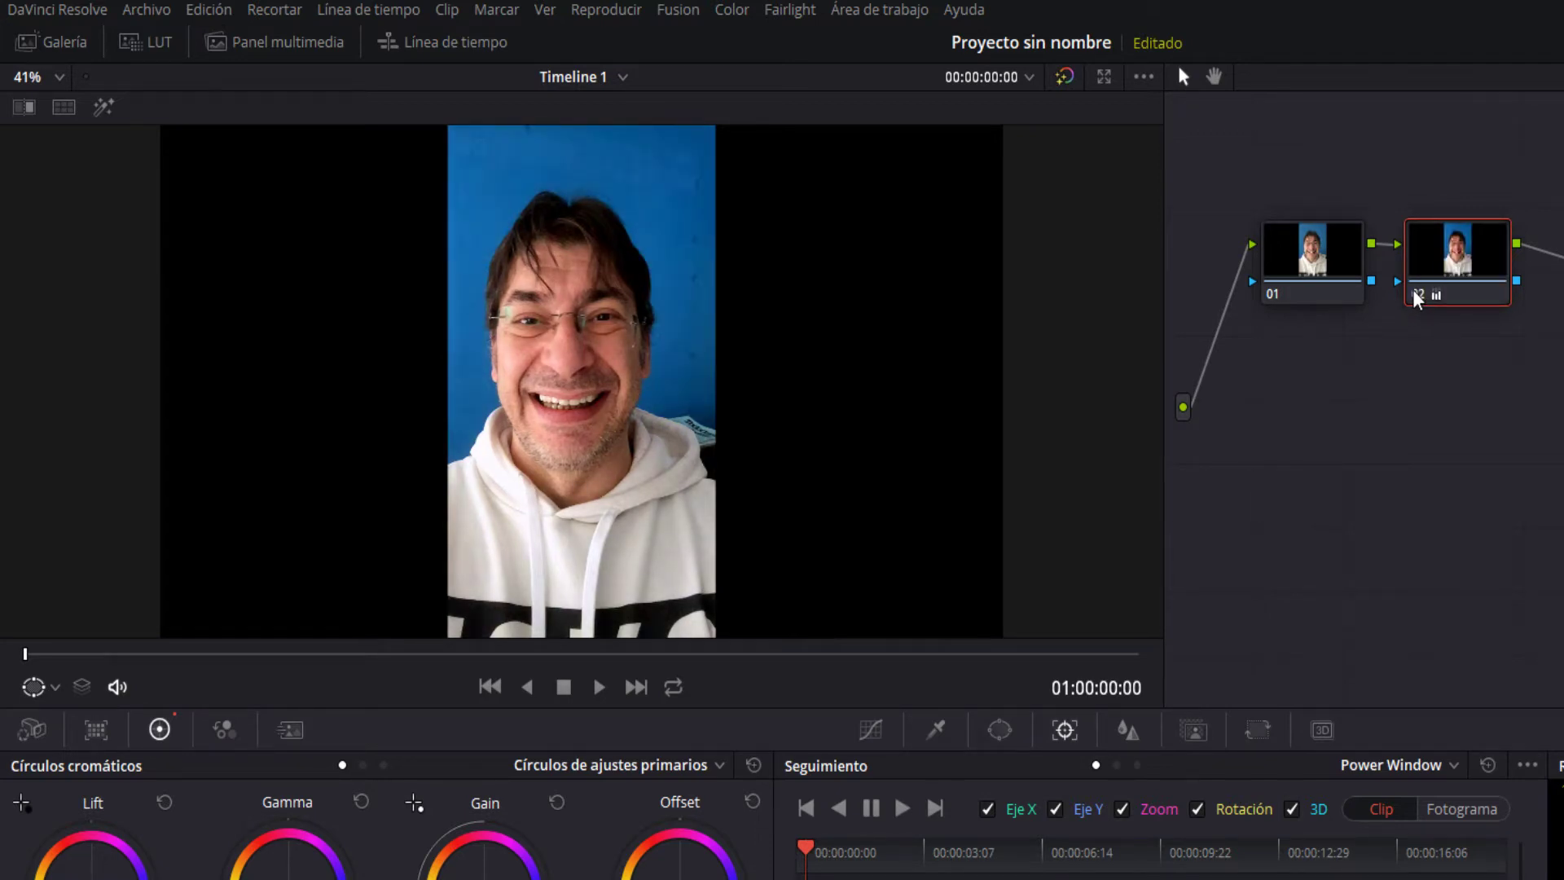
pyautogui.click(1416, 295)
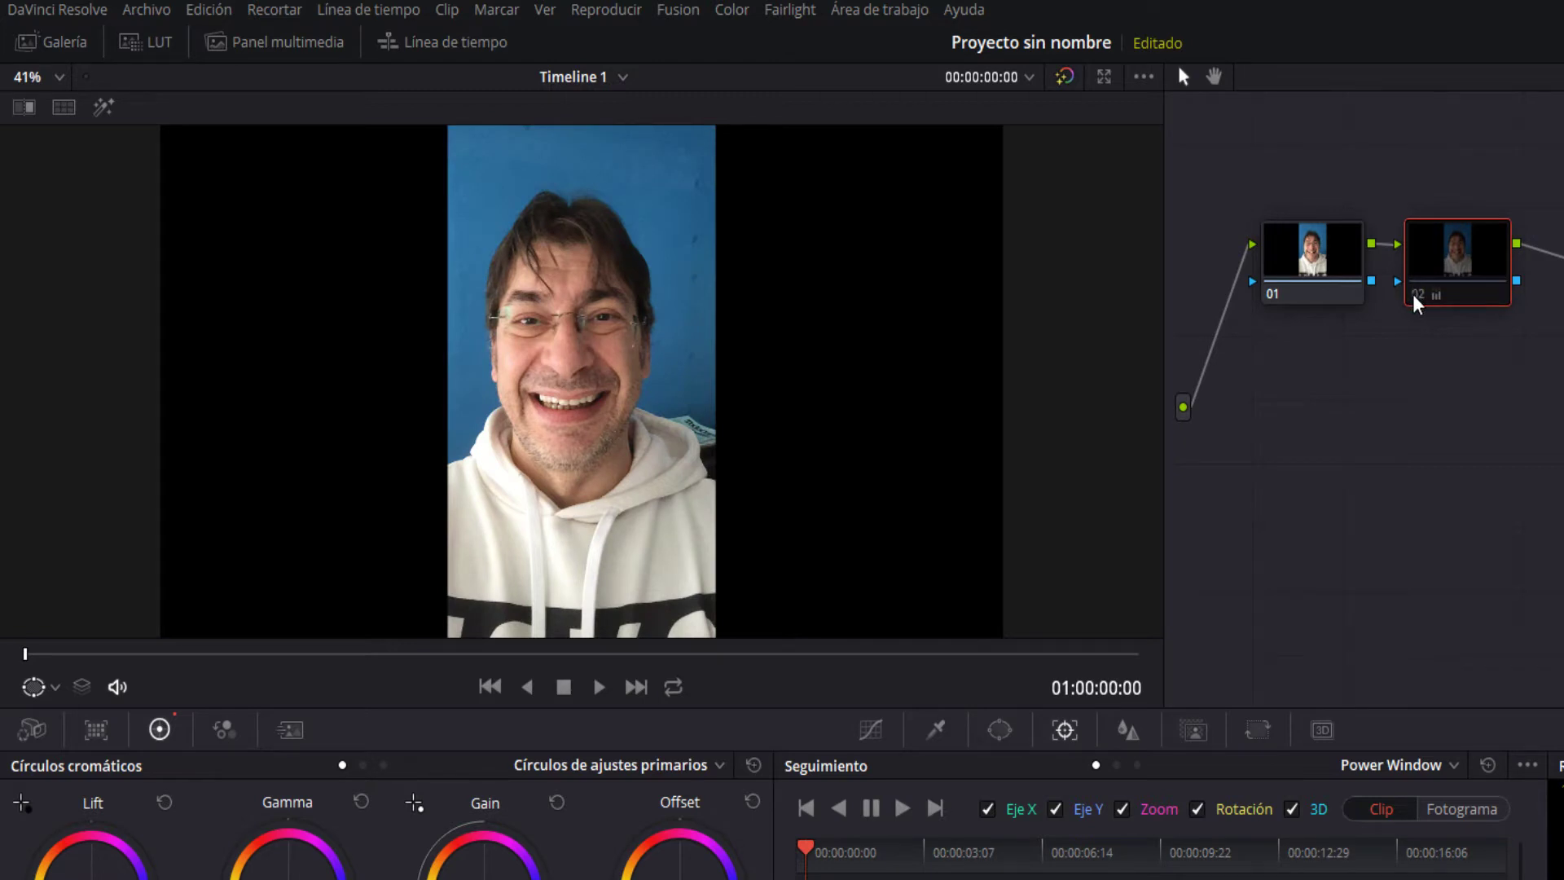
pyautogui.click(1417, 297)
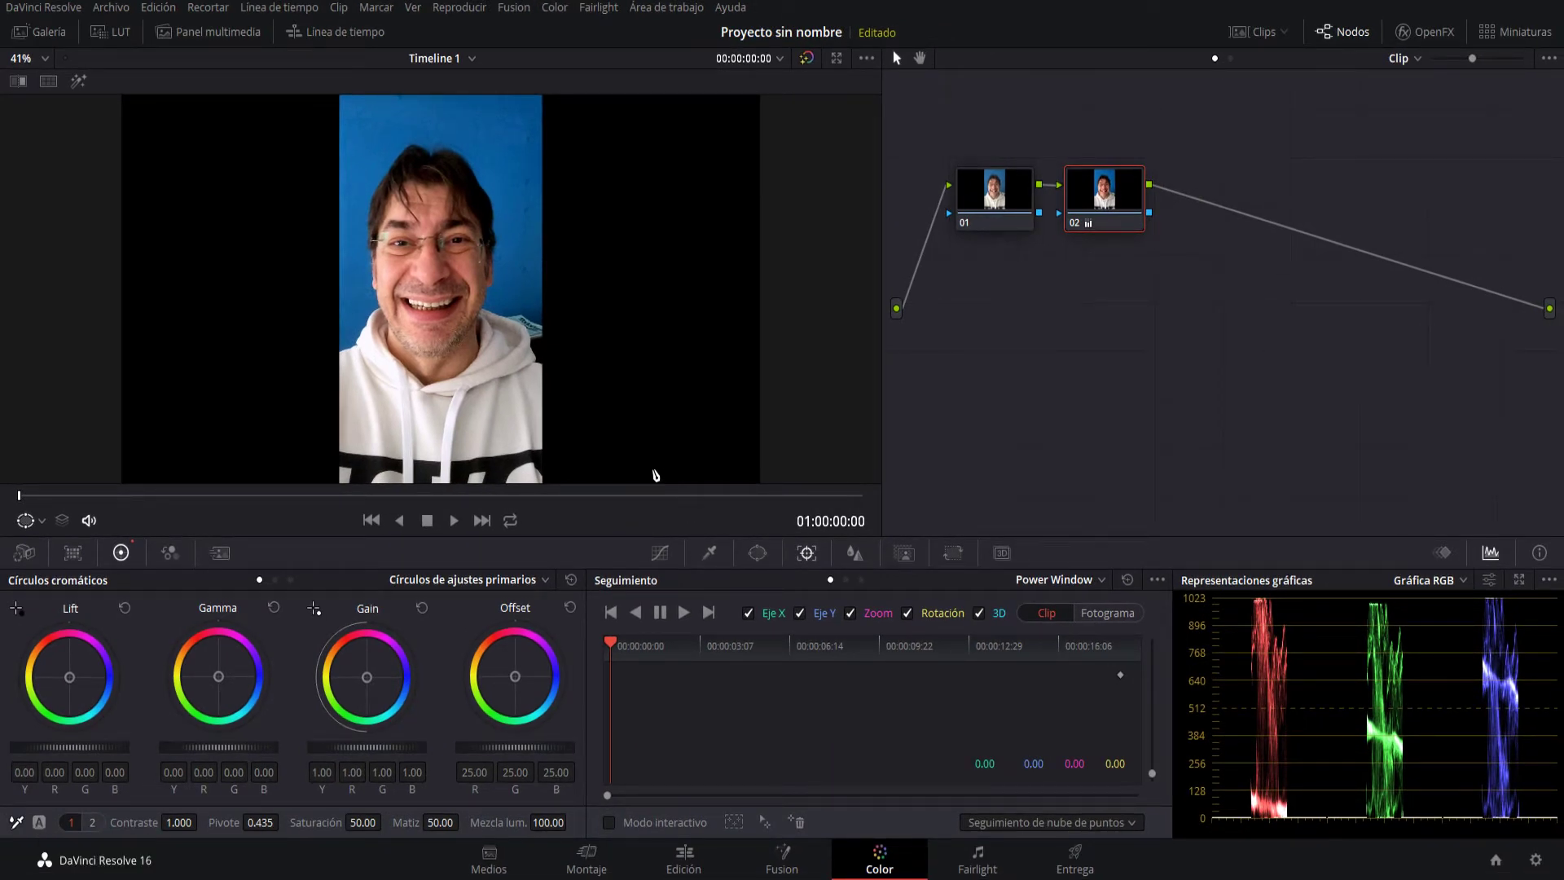
# Toggle node 02 with Ctrl+D and reset its adjustments to defaults.
pyautogui.hotkey('ctrl', 'd')
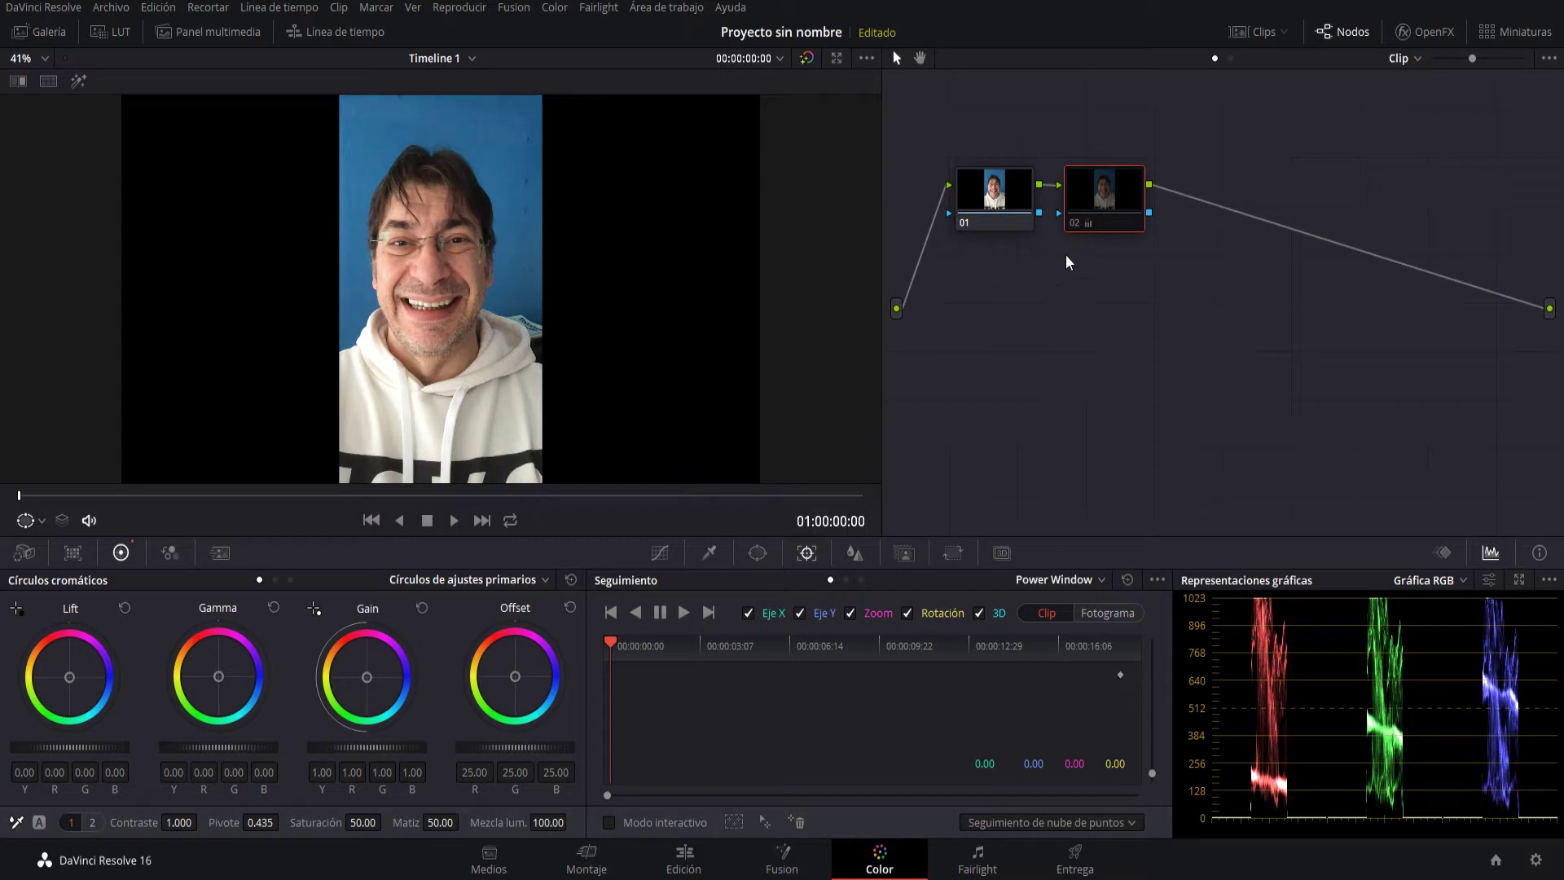
pyautogui.hotkey('ctrl', 'd')
pyautogui.hotkey('ctrl', 'd')
pyautogui.hotkey('ctrl', 'd')
pyautogui.hotkey('ctrl', 'z')
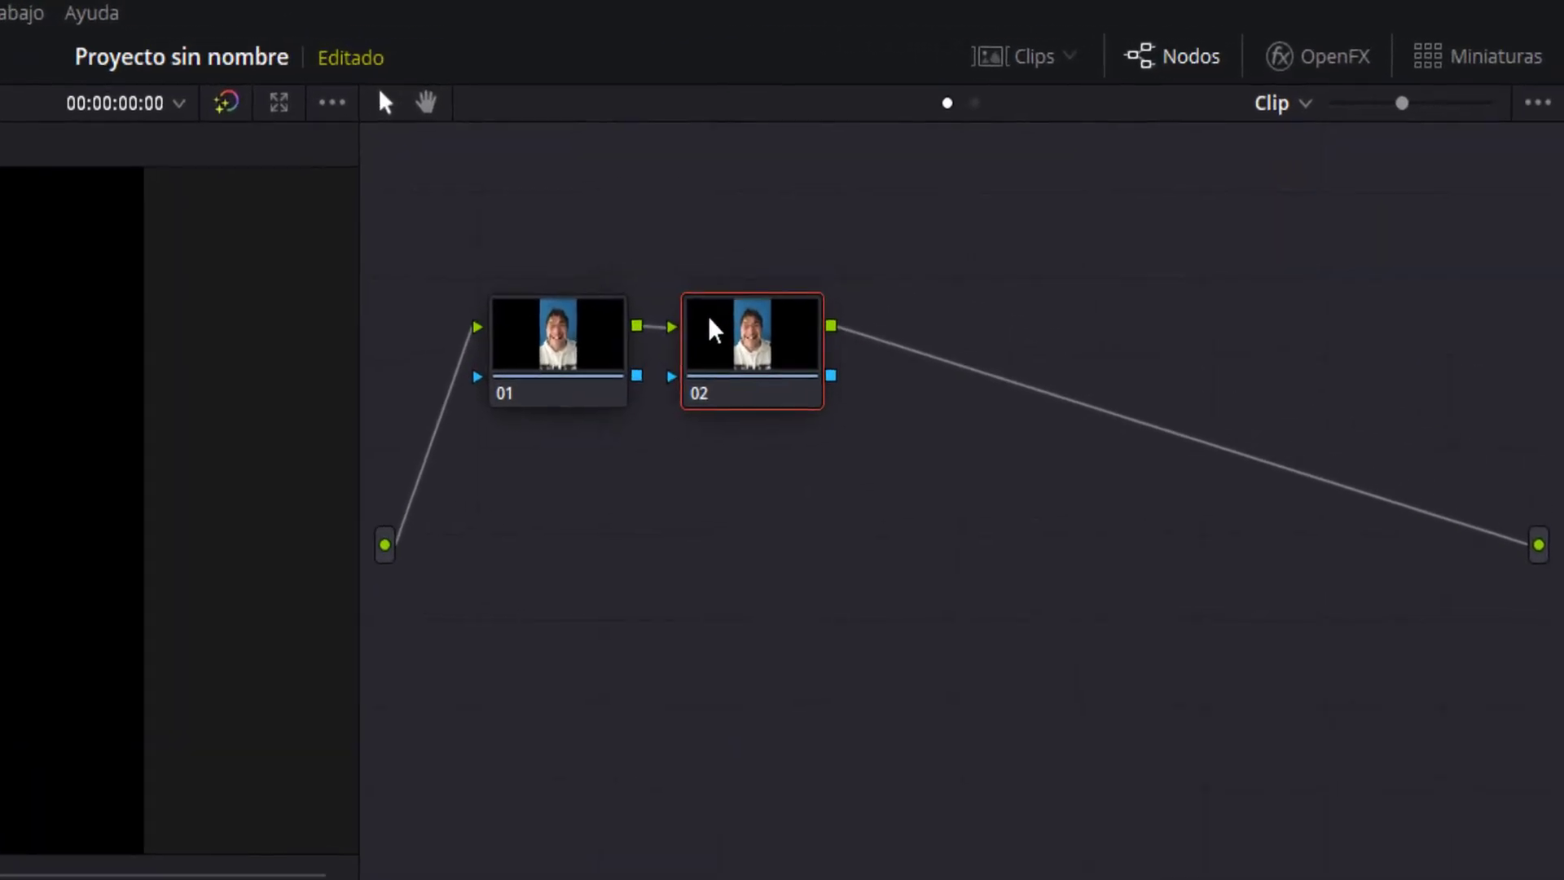
# Rename node 02 to 'Blancos'.
pyautogui.rightClick(1079, 184)
pyautogui.click(765, 391)
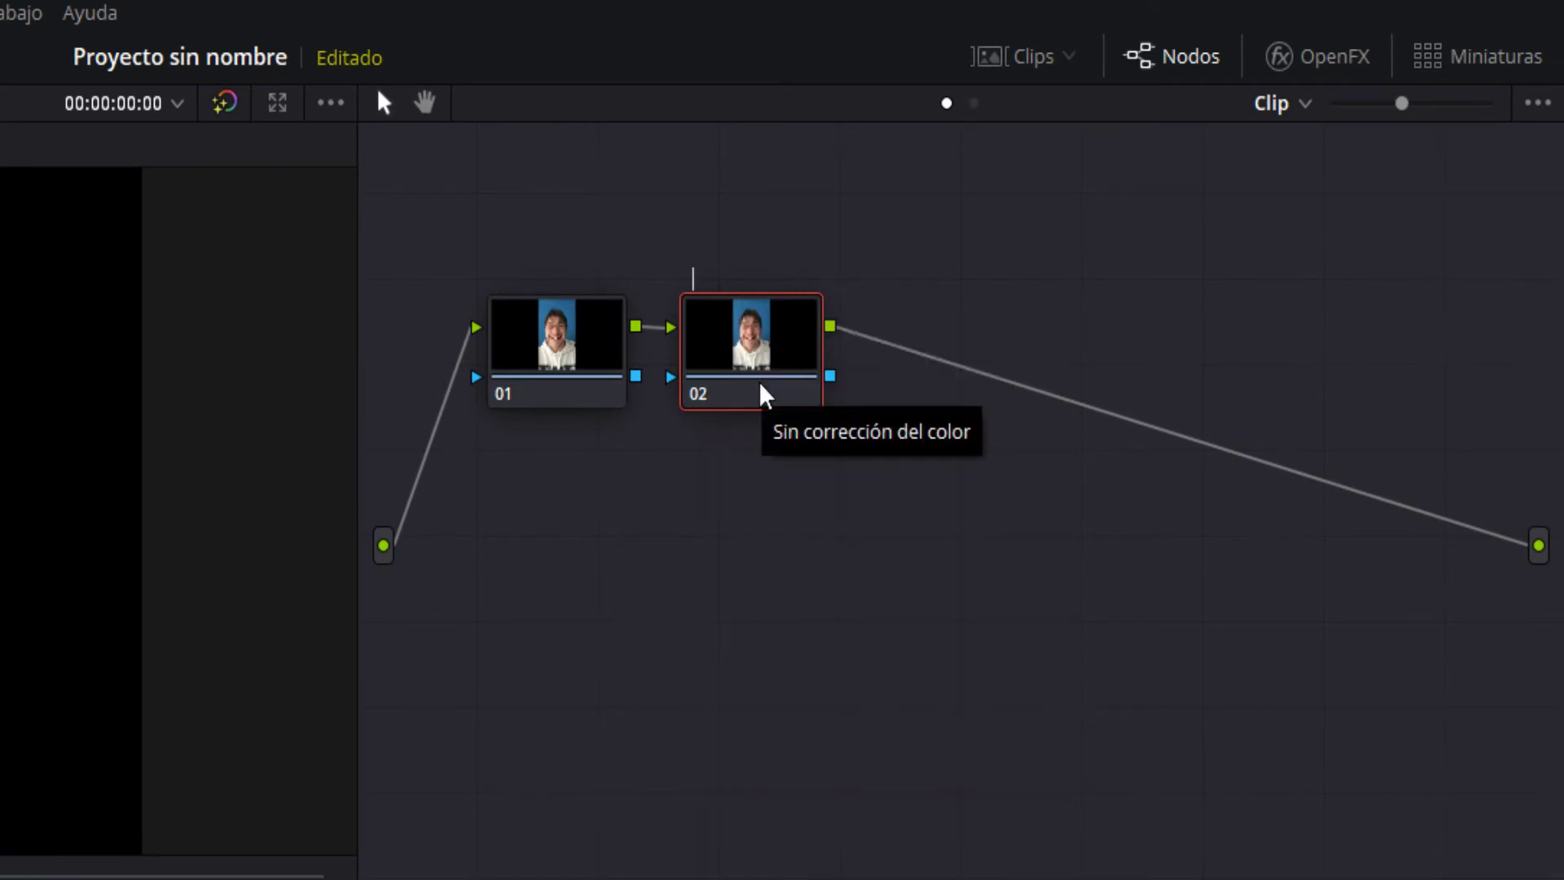
pyautogui.write('Blan')
pyautogui.write('cos')
pyautogui.press('Return')
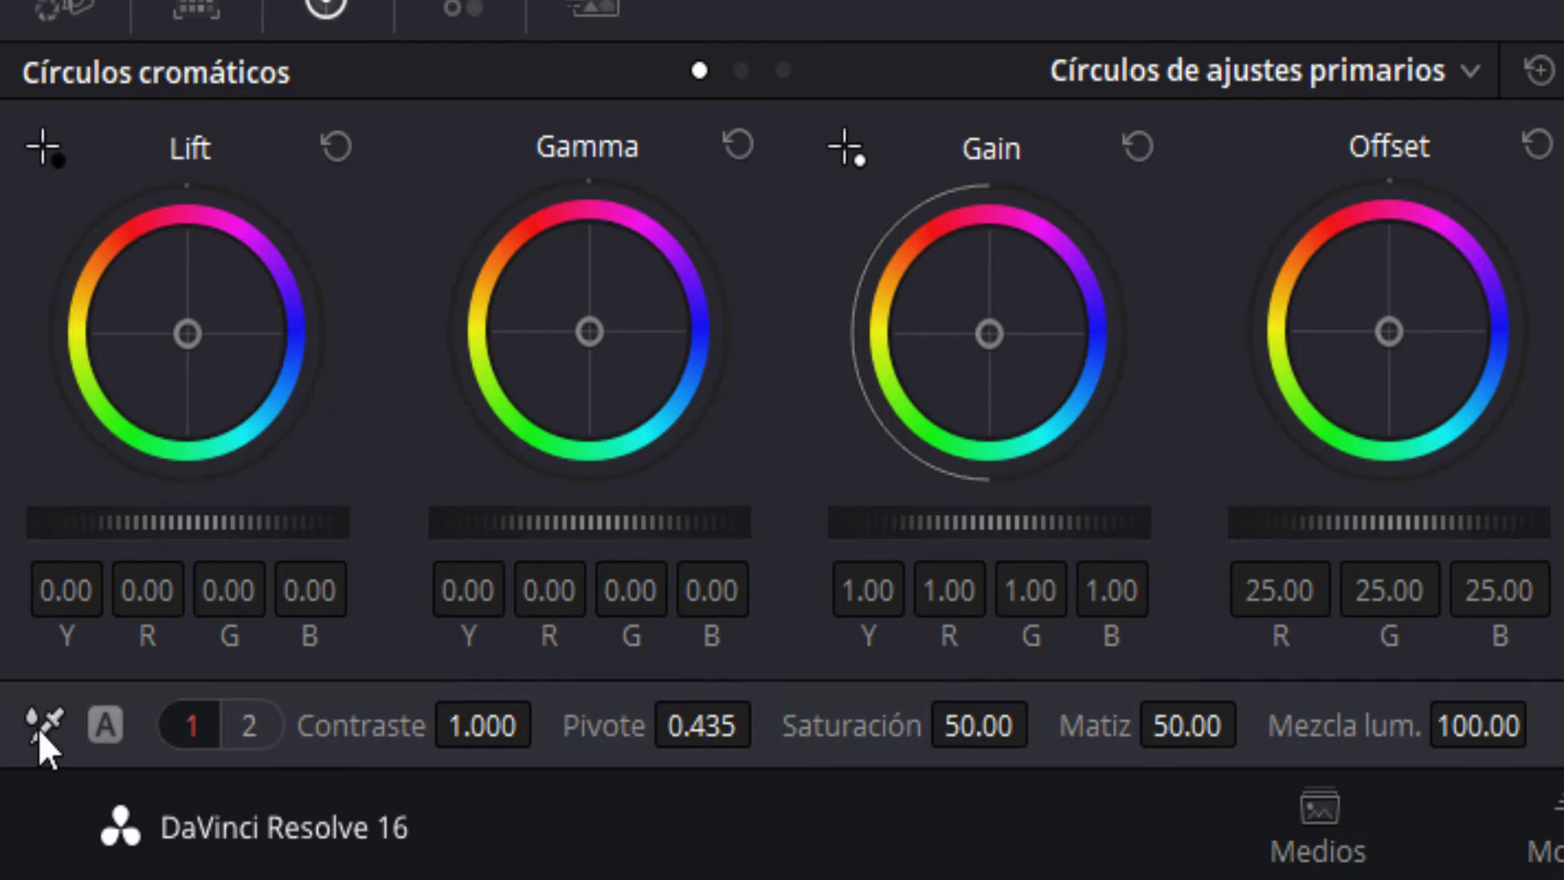
# Use the white balance picker to sample the white hoodie as neutral white.
pyautogui.click(41, 725)
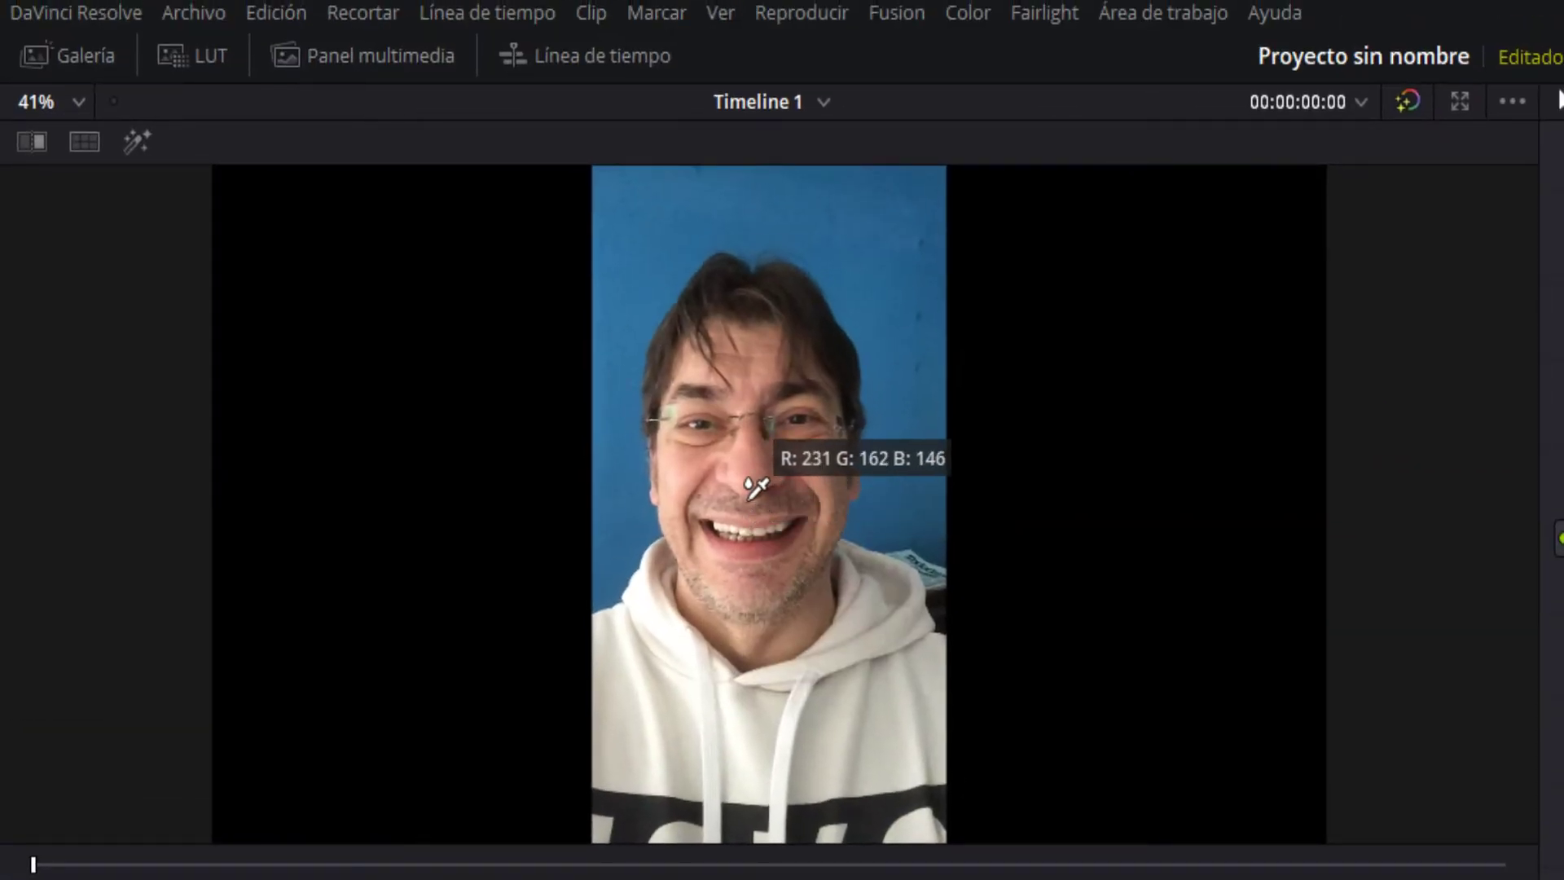
pyautogui.click(751, 492)
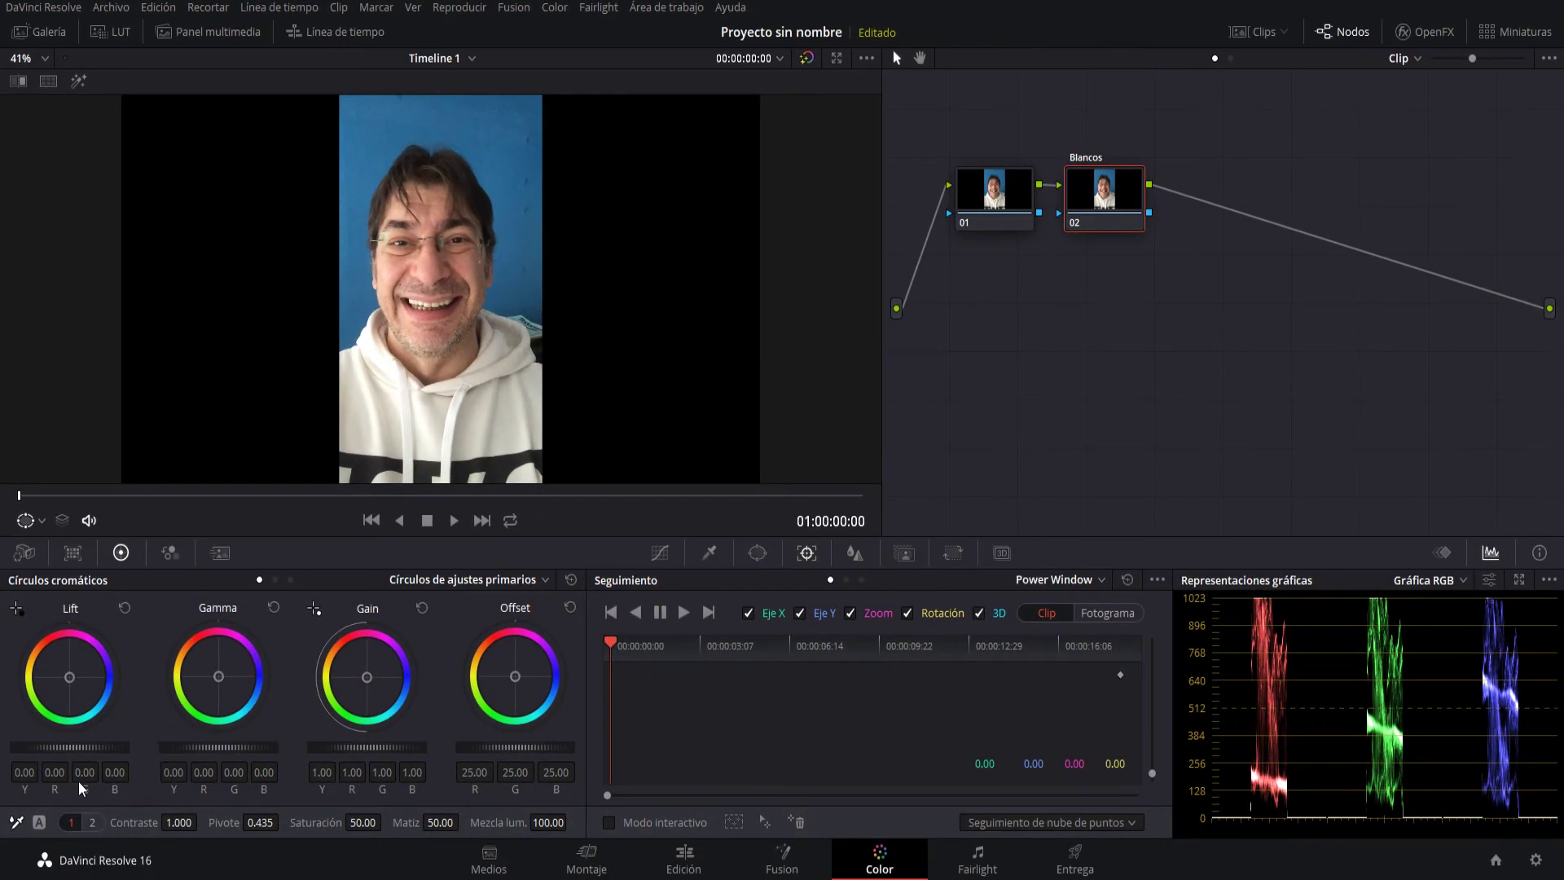
pyautogui.click(17, 822)
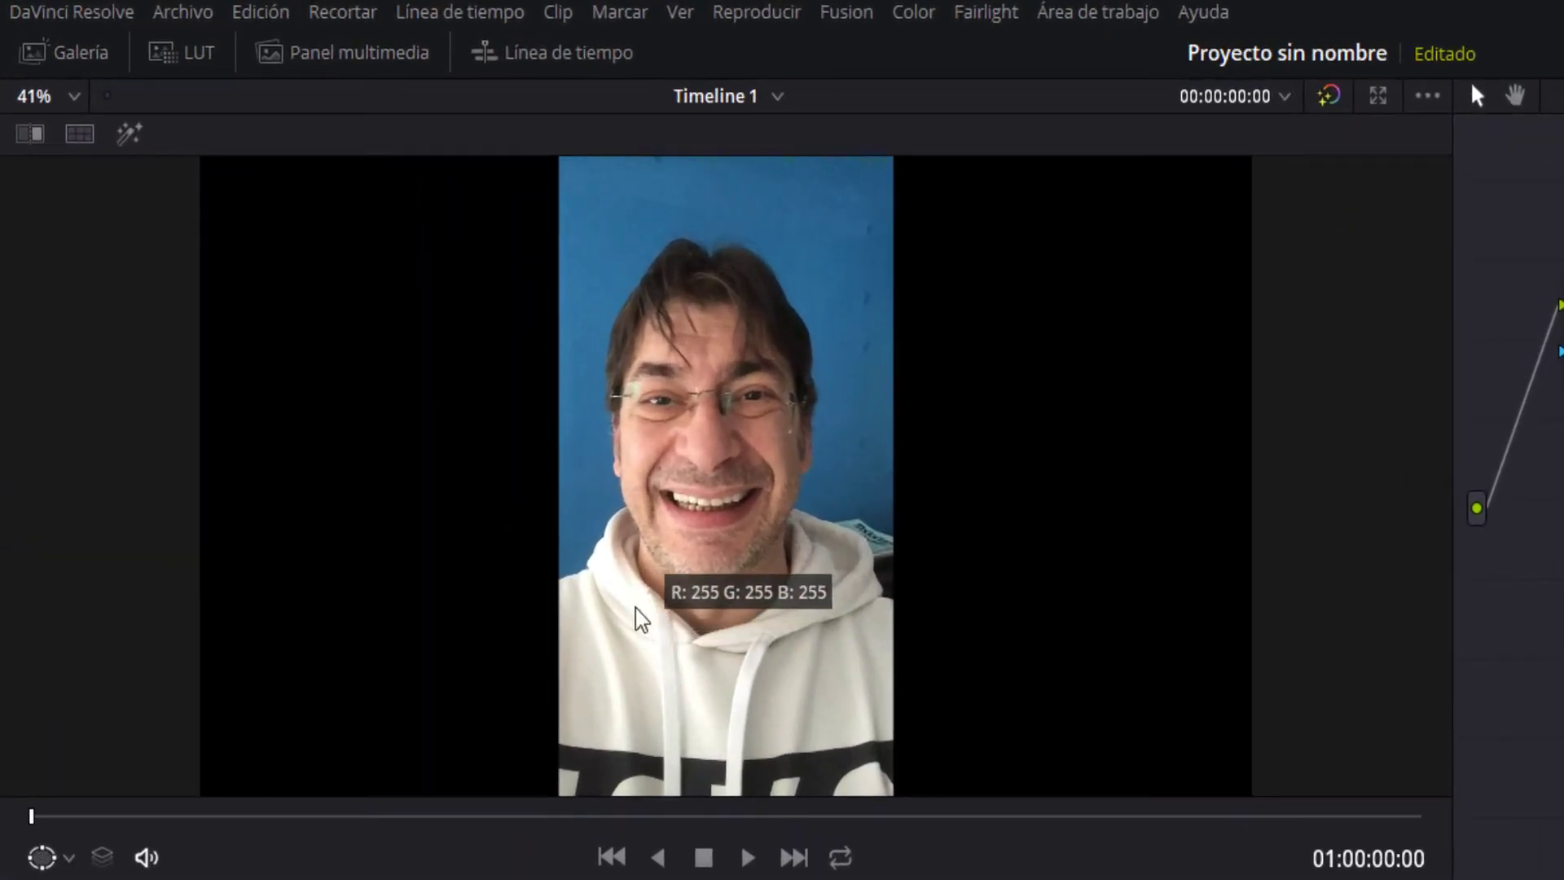
pyautogui.click(637, 611)
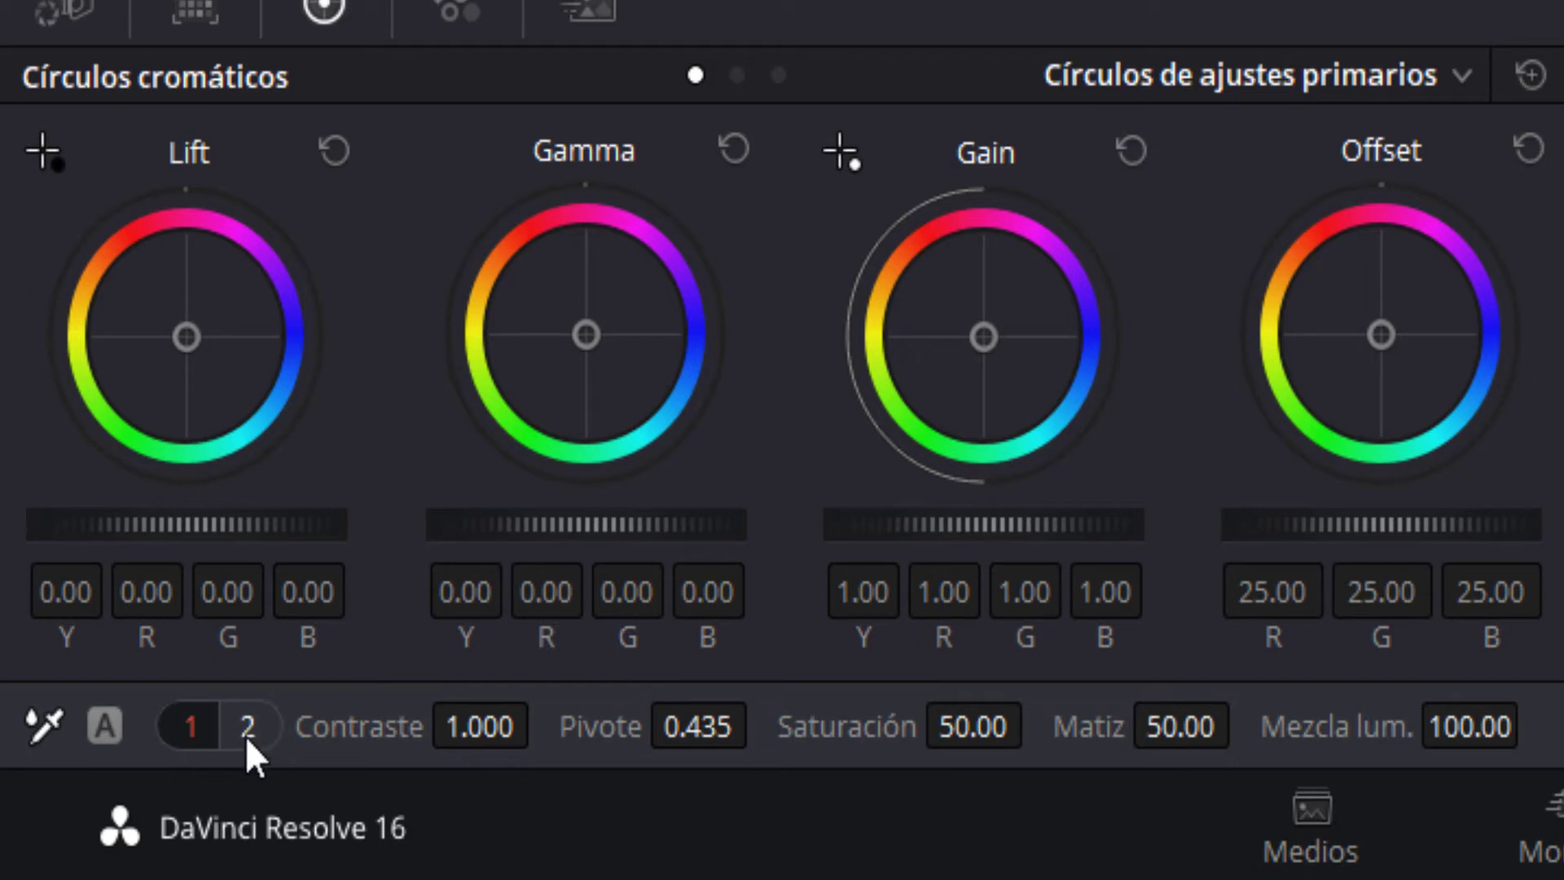
# Show the temperature and tint controls and set Temp to 240.5.
pyautogui.click(246, 735)
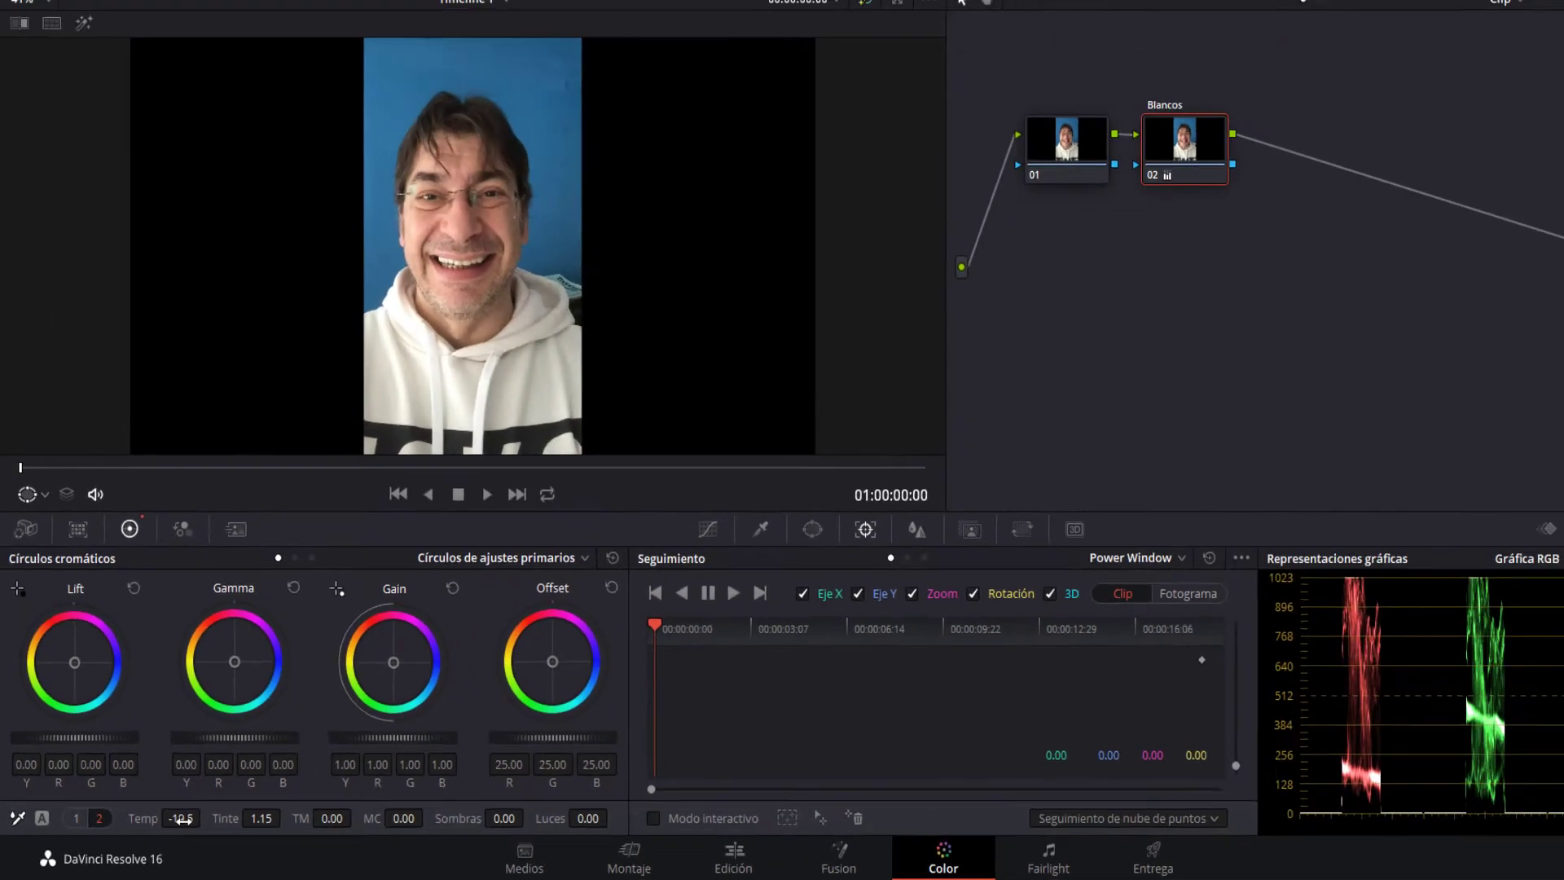
pyautogui.moveTo(456, 753); pyautogui.dragTo(191, 821)
pyautogui.moveTo(167, 822)
pyautogui.mouseDown()
pyautogui.moveTo(122, 822)
pyautogui.moveTo(225, 838)
pyautogui.mouseUp()
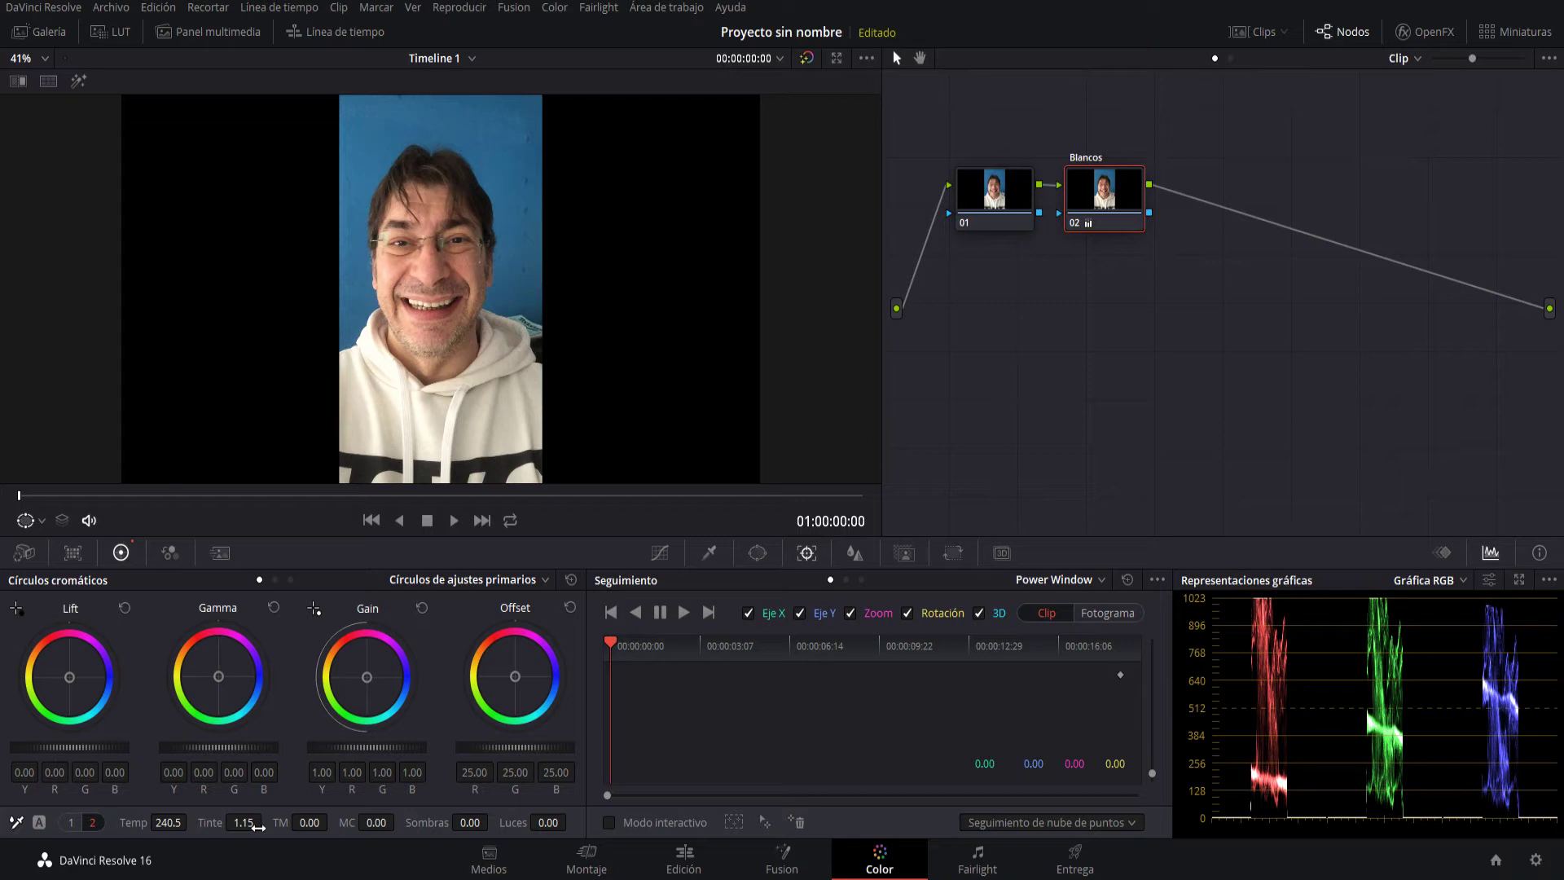
# Set the Tint value to 1, then nudge it up to 1.50.
pyautogui.moveTo(244, 822); pyautogui.dragTo(163, 822)
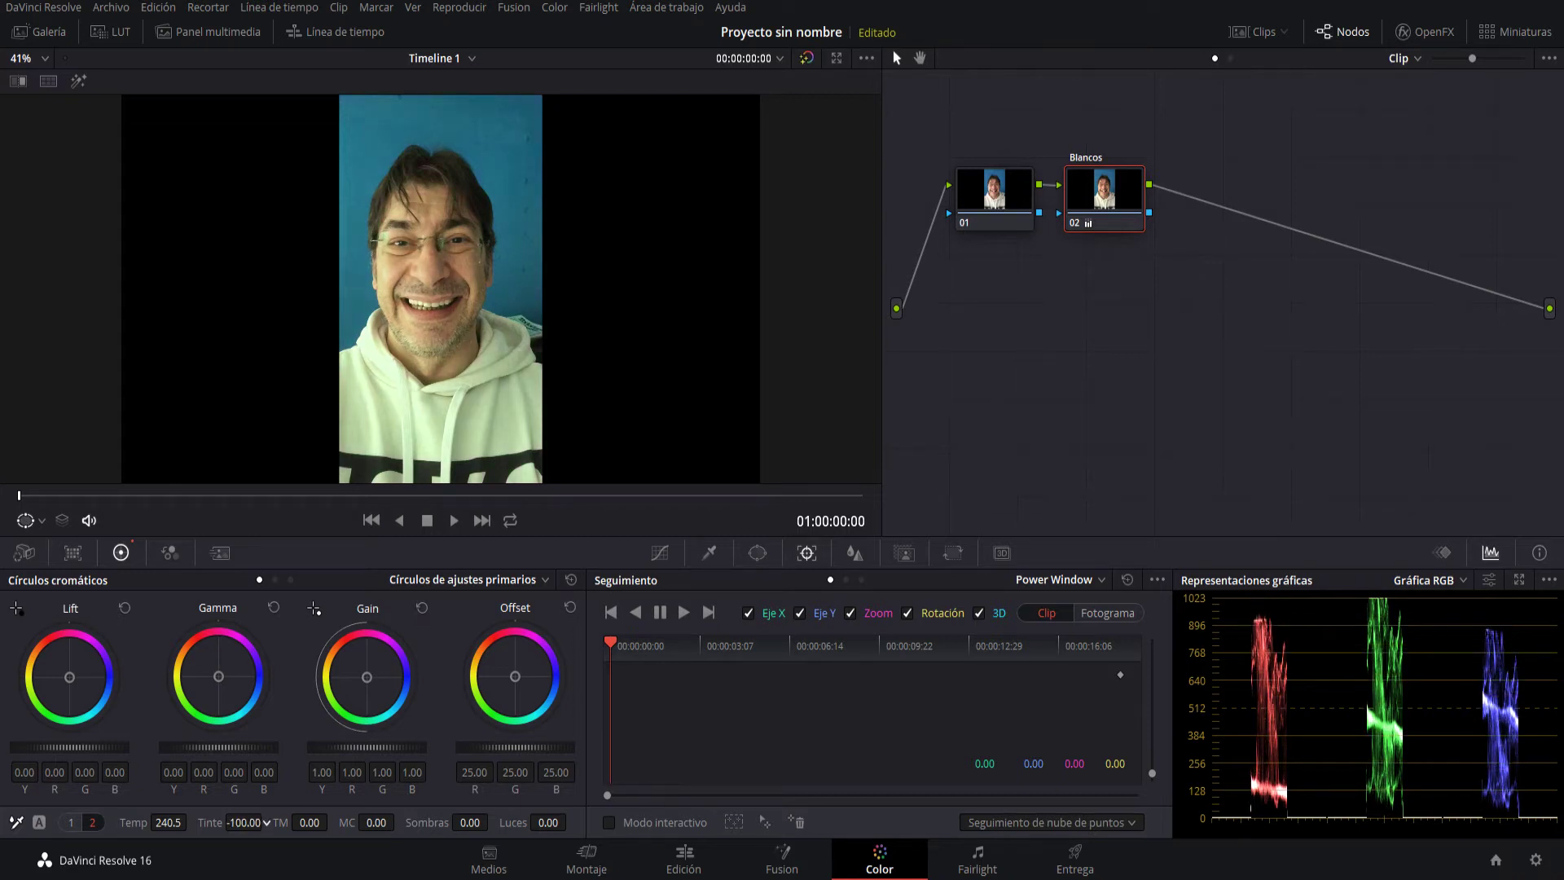
pyautogui.moveTo(266, 822); pyautogui.dragTo(266, 821)
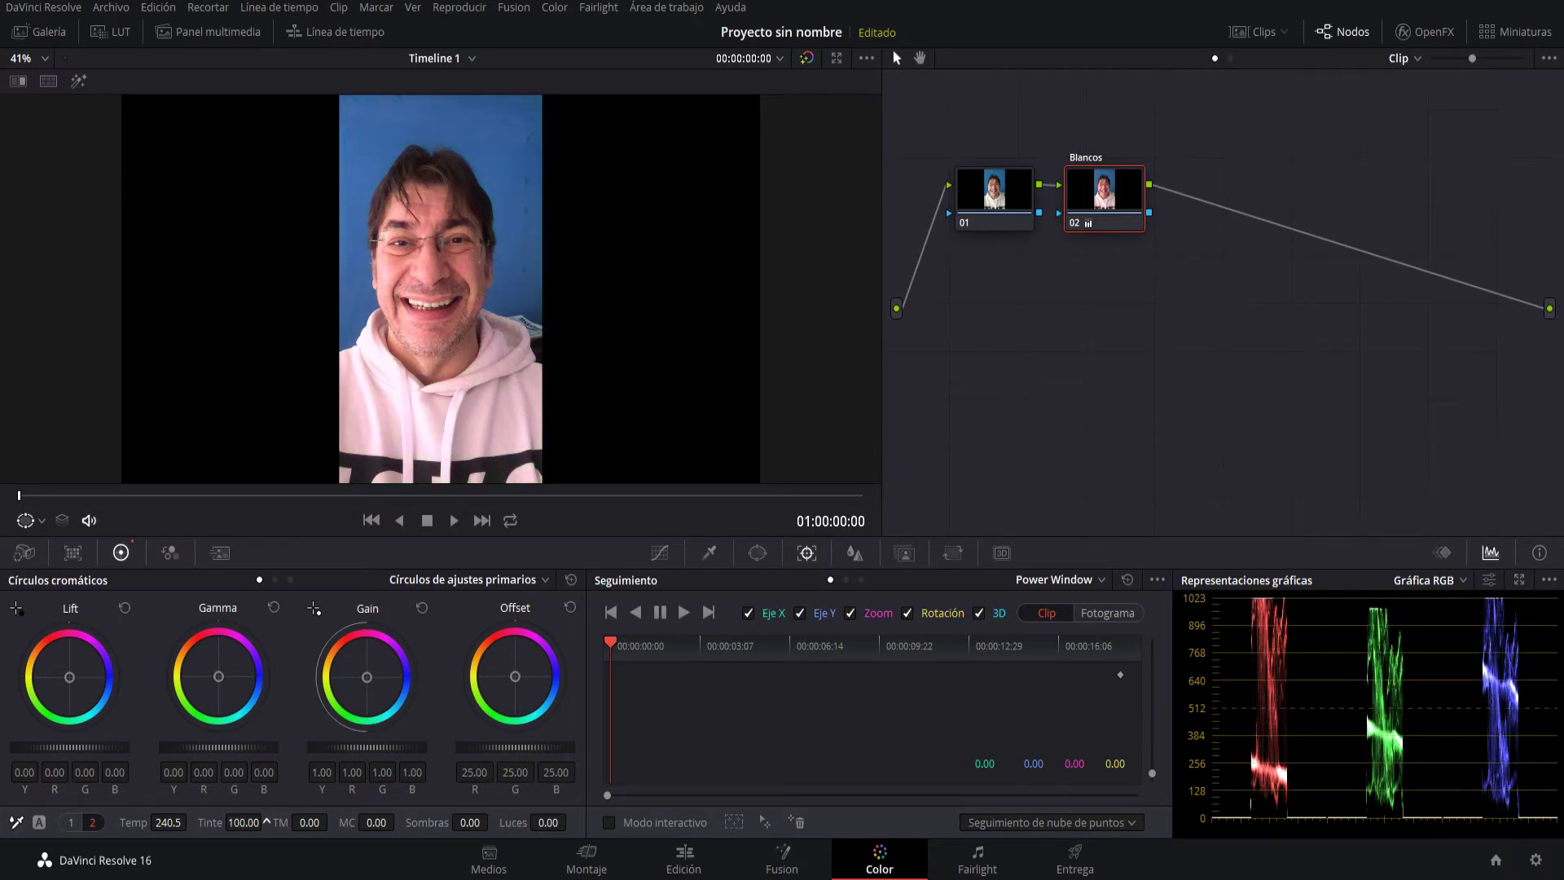
pyautogui.moveTo(267, 822)
pyautogui.mouseDown()
pyautogui.moveTo(244, 822)
pyautogui.moveTo(268, 821)
pyautogui.mouseUp()
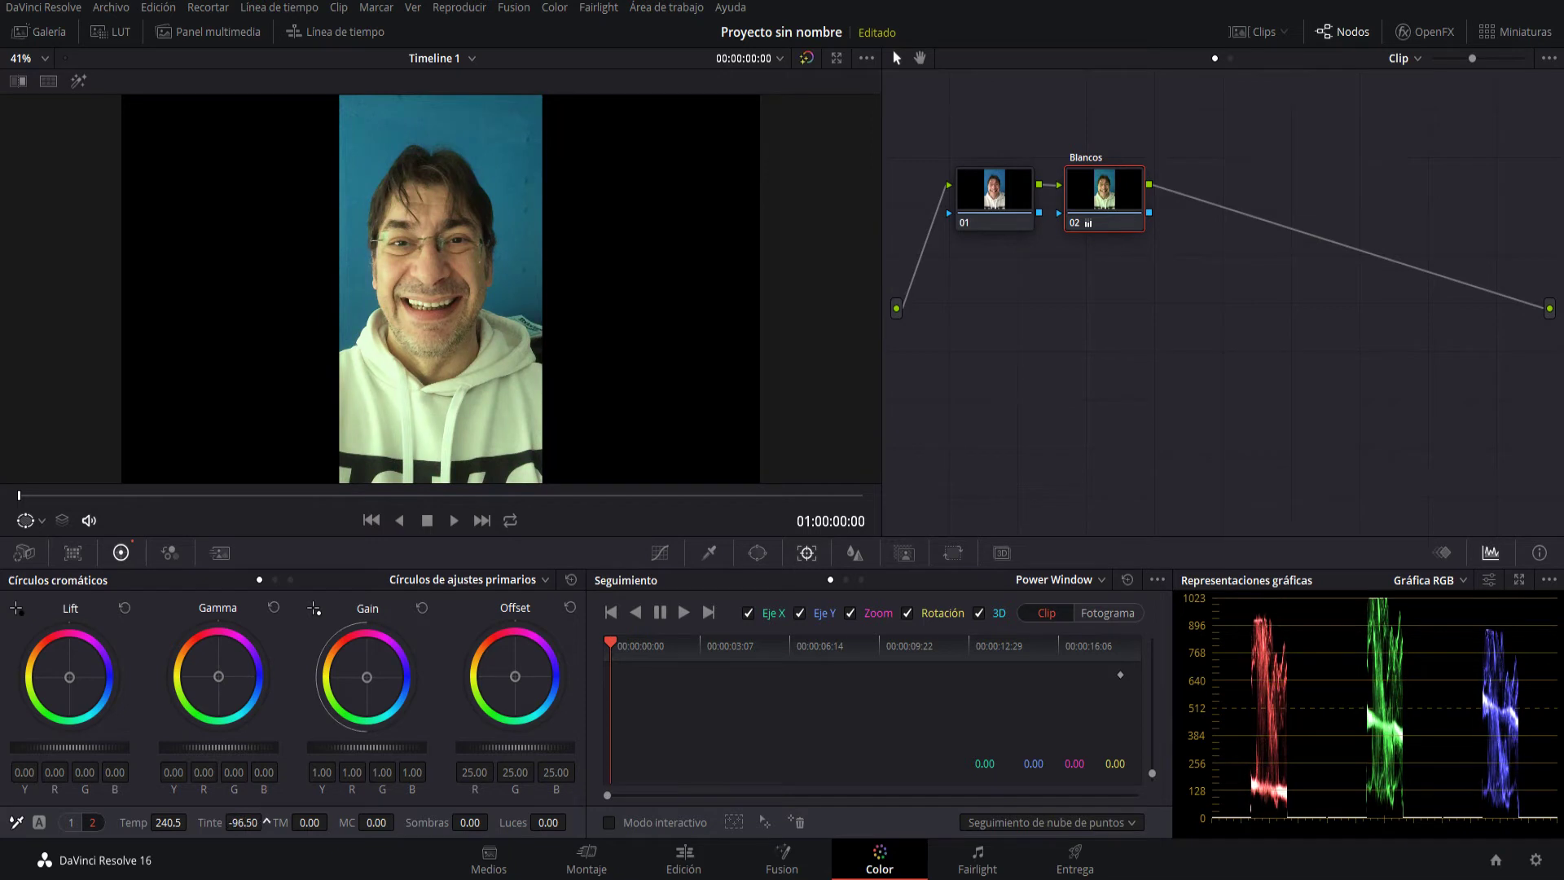
pyautogui.doubleClick(245, 823)
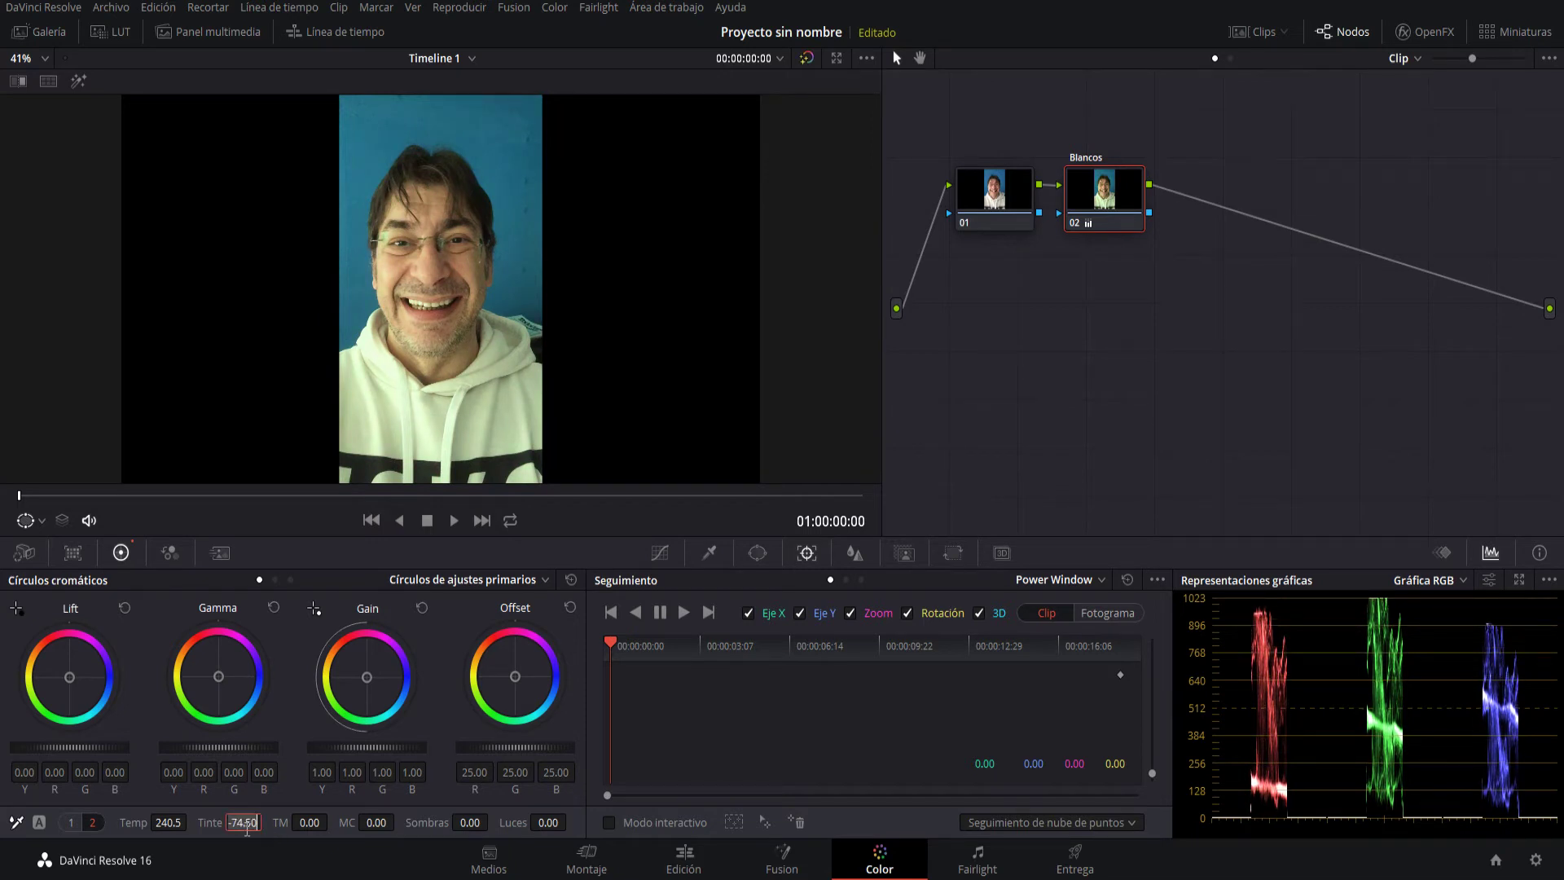
pyautogui.click(255, 825)
pyautogui.press('BackSpace')
pyautogui.press('BackSpace')
pyautogui.press('BackSpace')
pyautogui.write('1')
pyautogui.press('Return')
pyautogui.moveTo(255, 822); pyautogui.dragTo(270, 822)
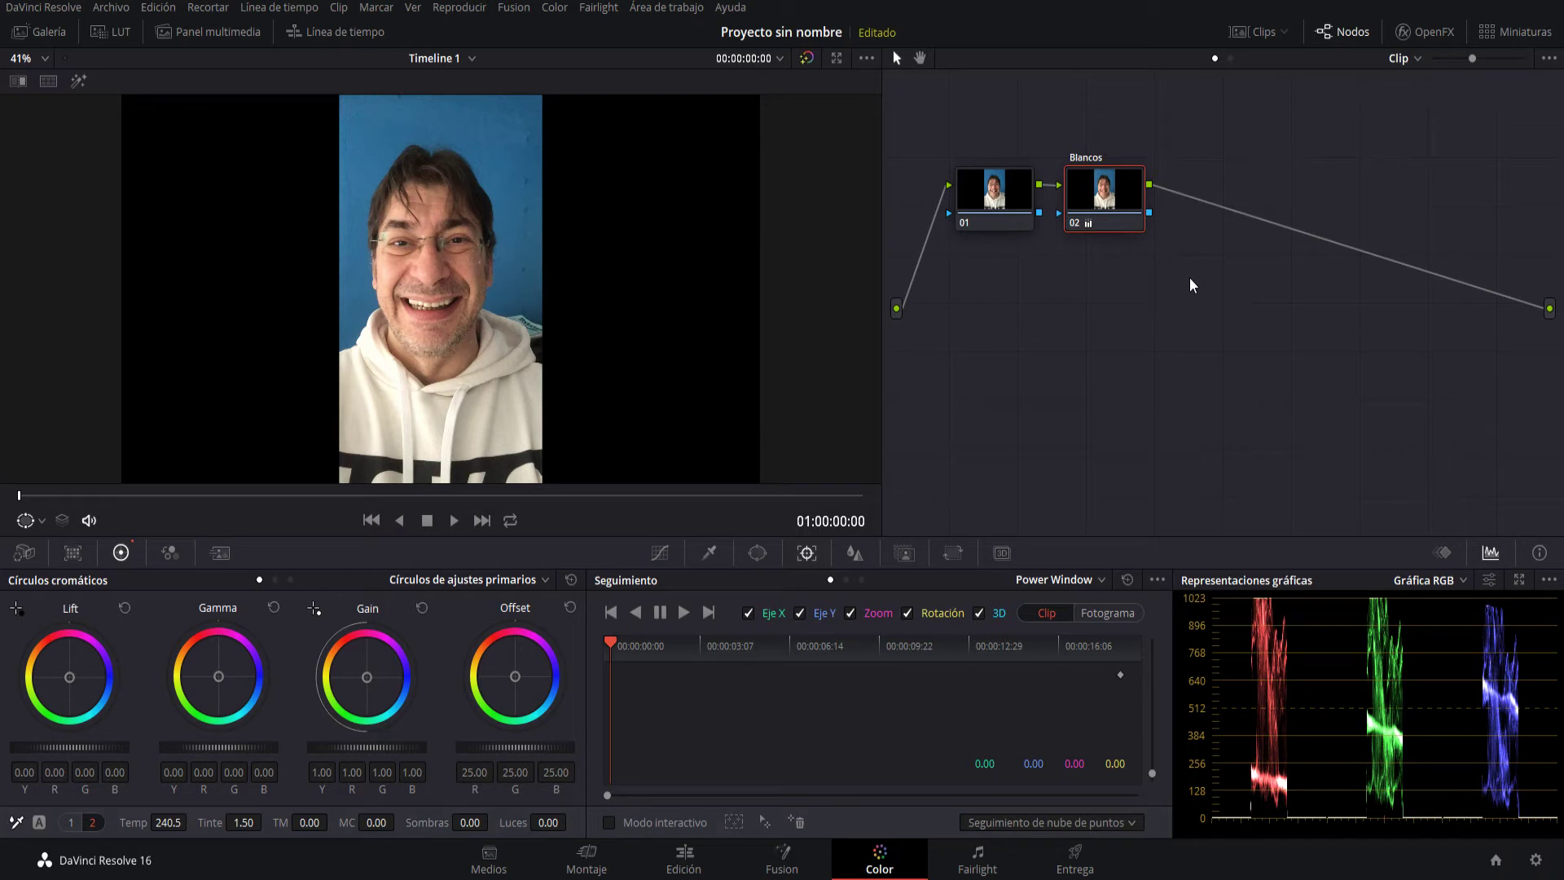
# Add serial node 03 named 'Contraste' and show its contrast, pivot and saturation controls.
pyautogui.hotkey('alt', 's')
pyautogui.rightClick(1220, 193)
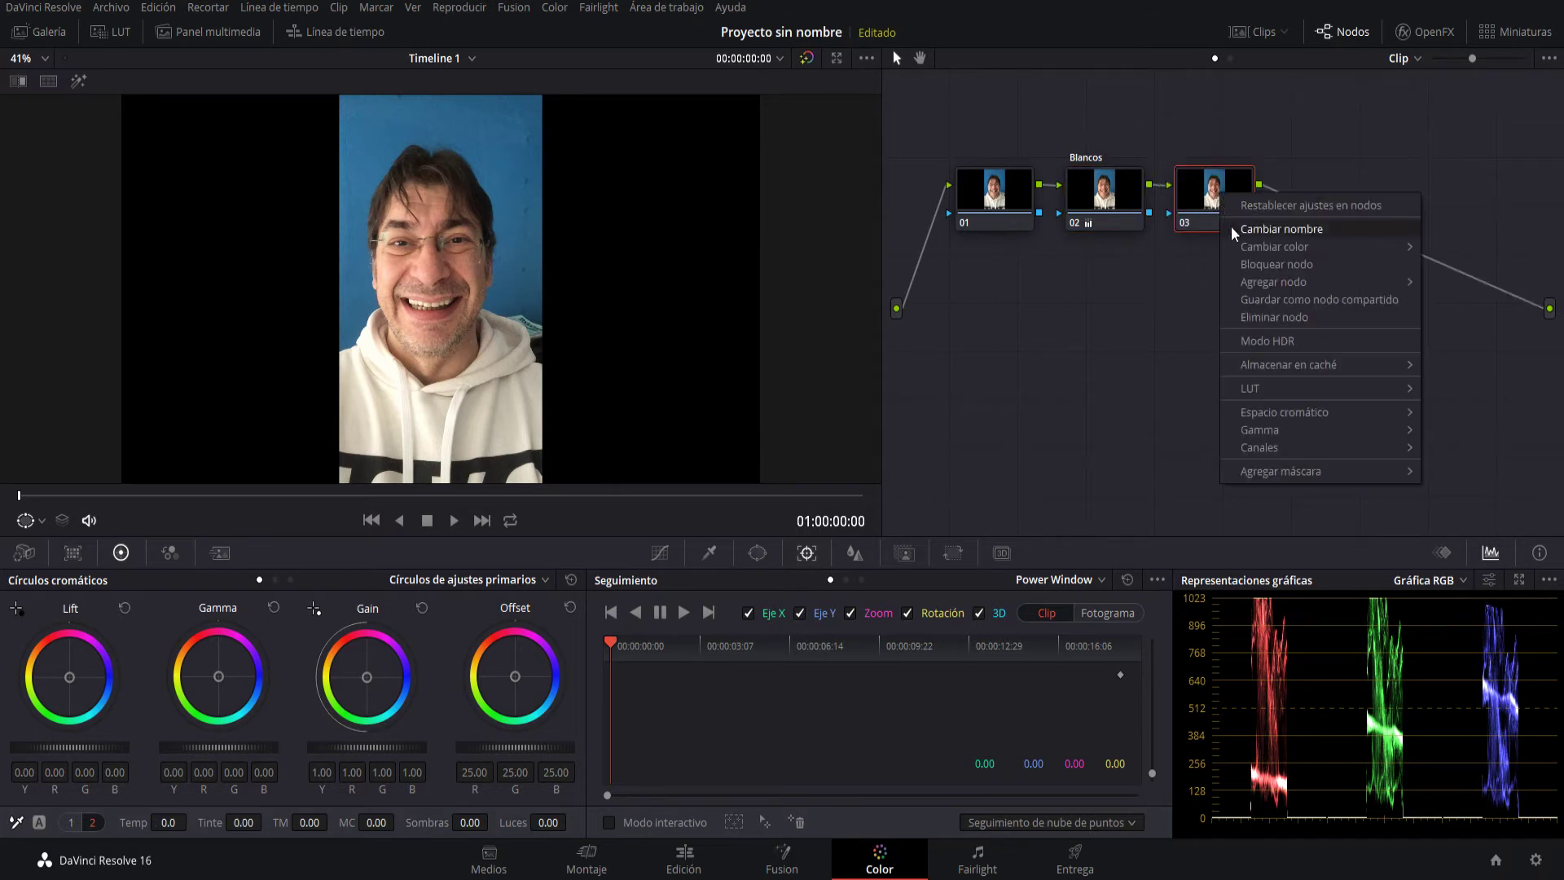
pyautogui.click(1254, 229)
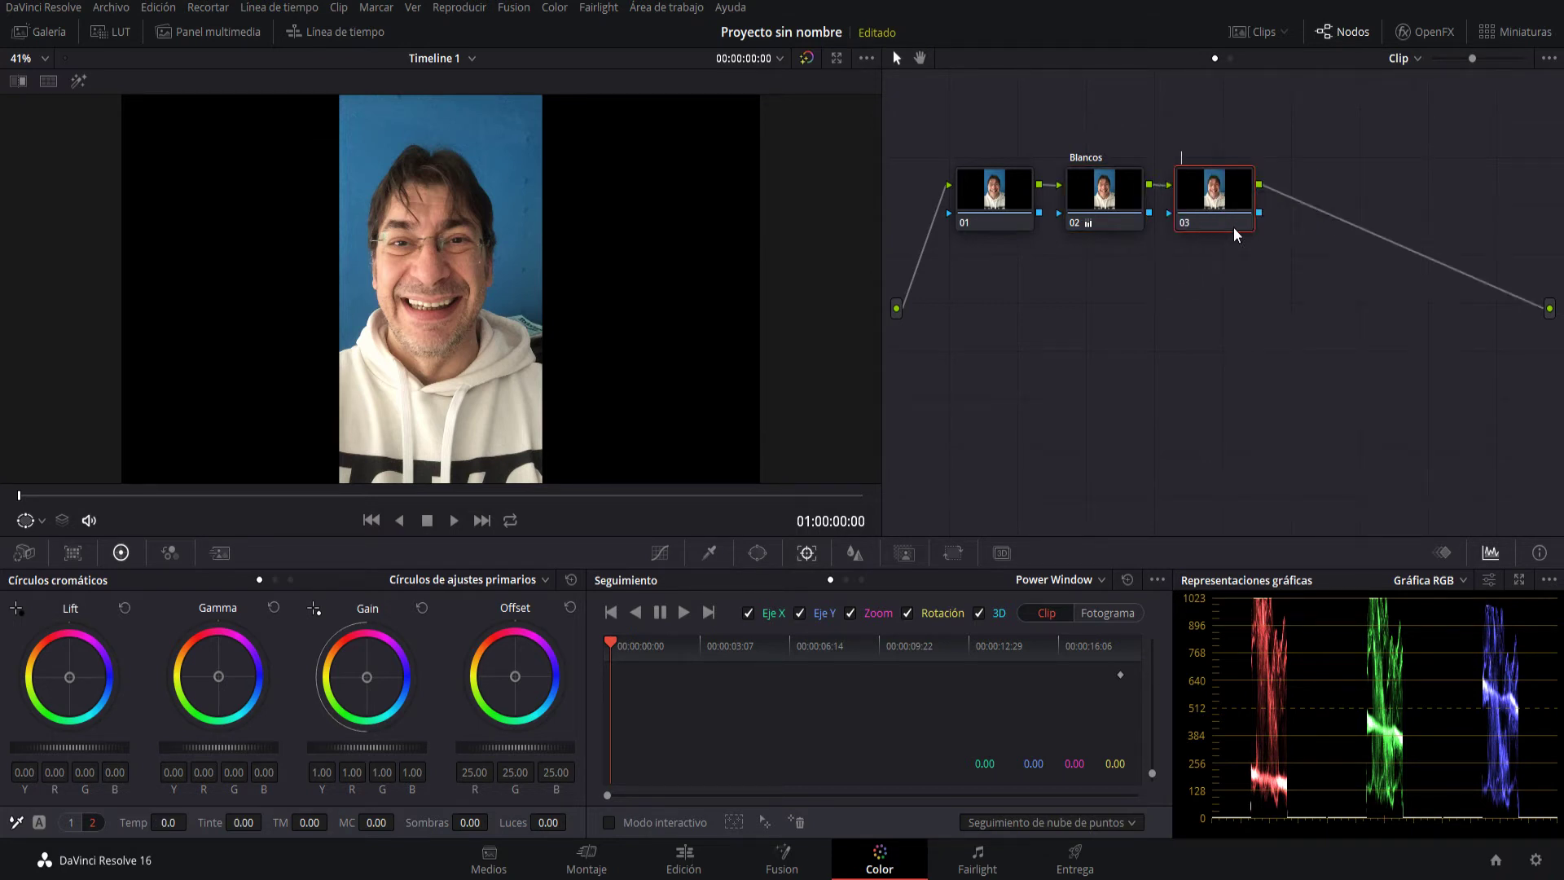
pyautogui.write('Contraste')
pyautogui.press('Return')
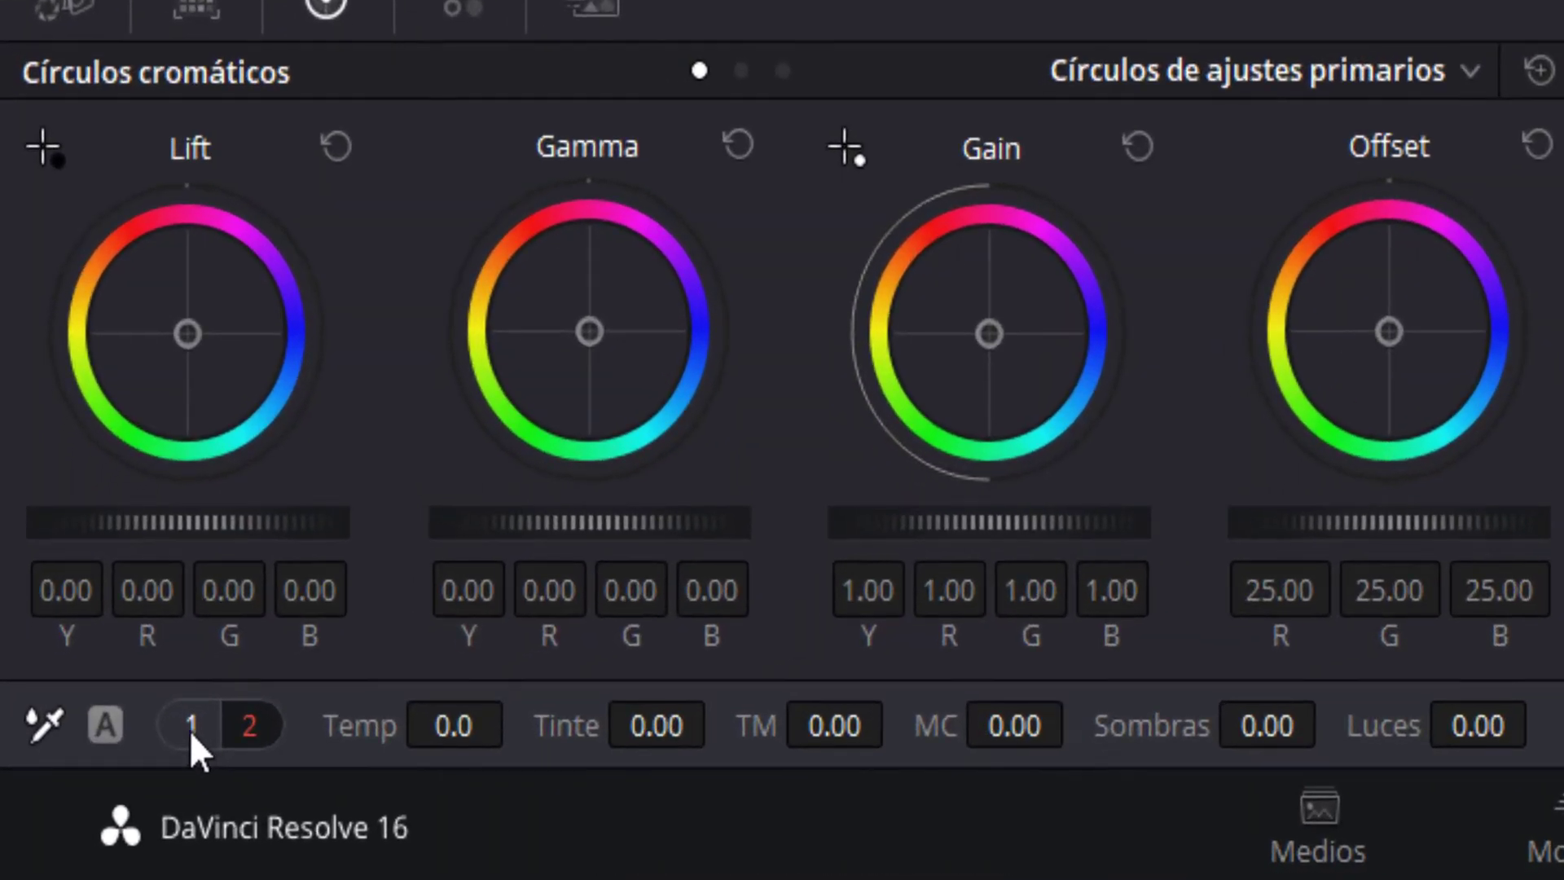
pyautogui.click(68, 822)
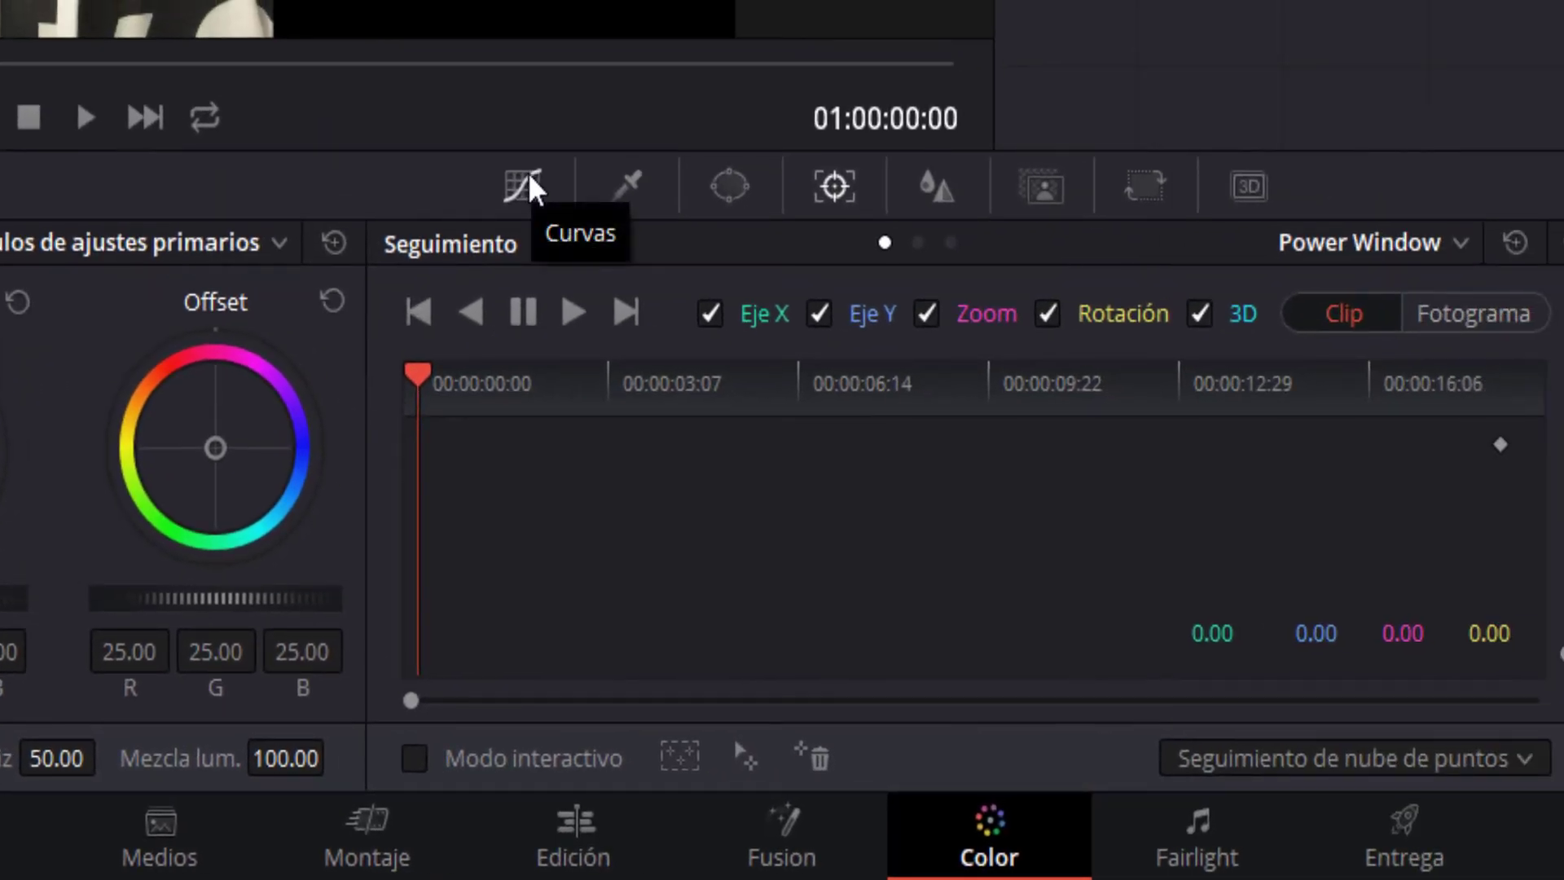
# Add three curve points, lower the shadow point and raise the highlight point for an S-curve.
pyautogui.click(523, 184)
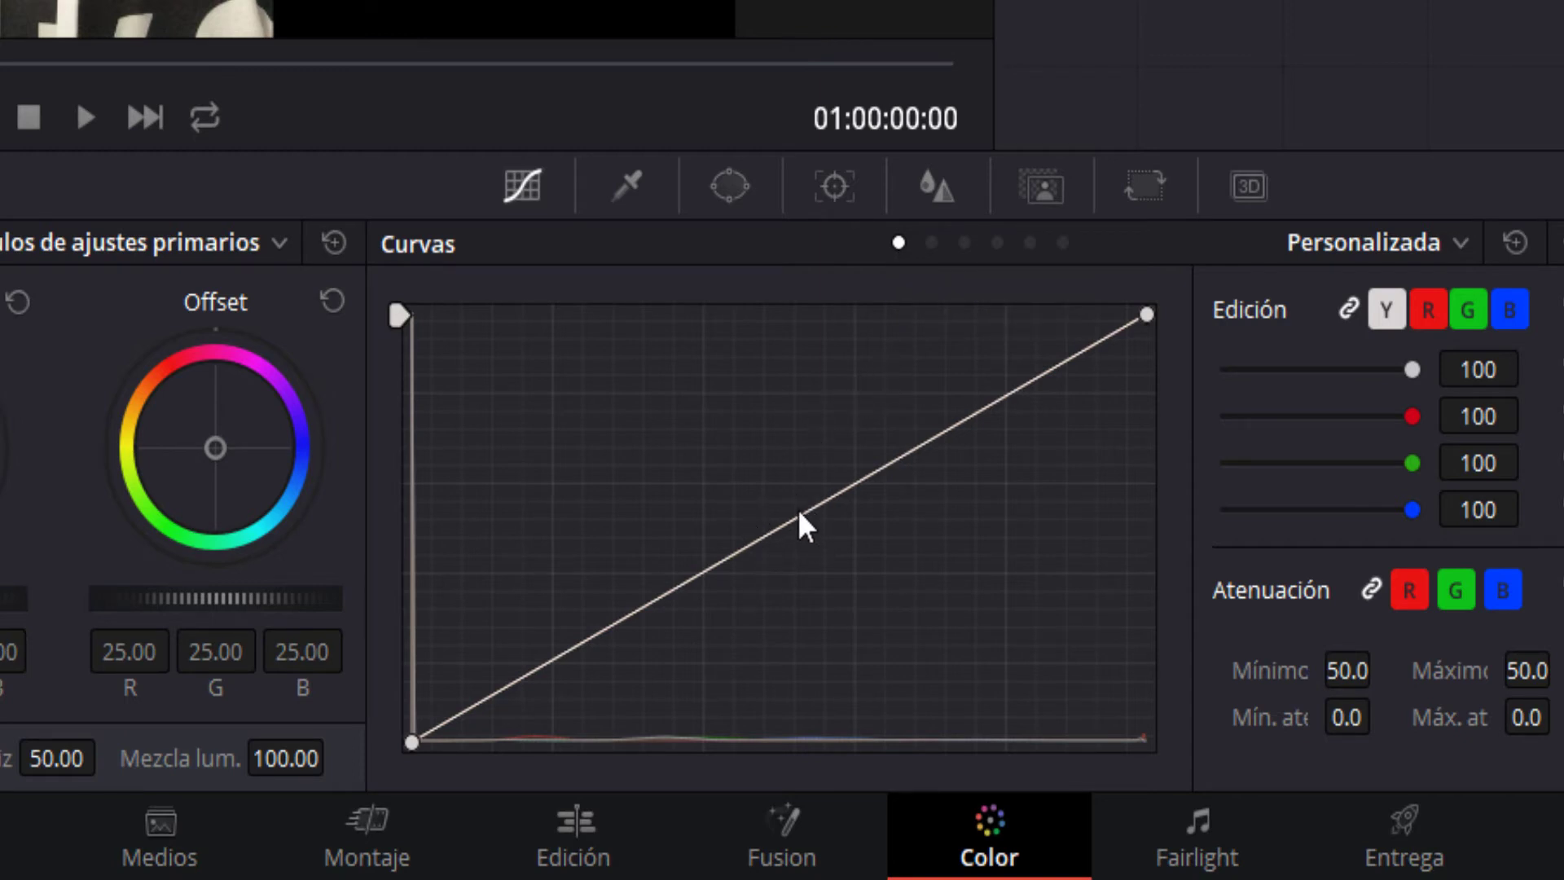
pyautogui.click(779, 520)
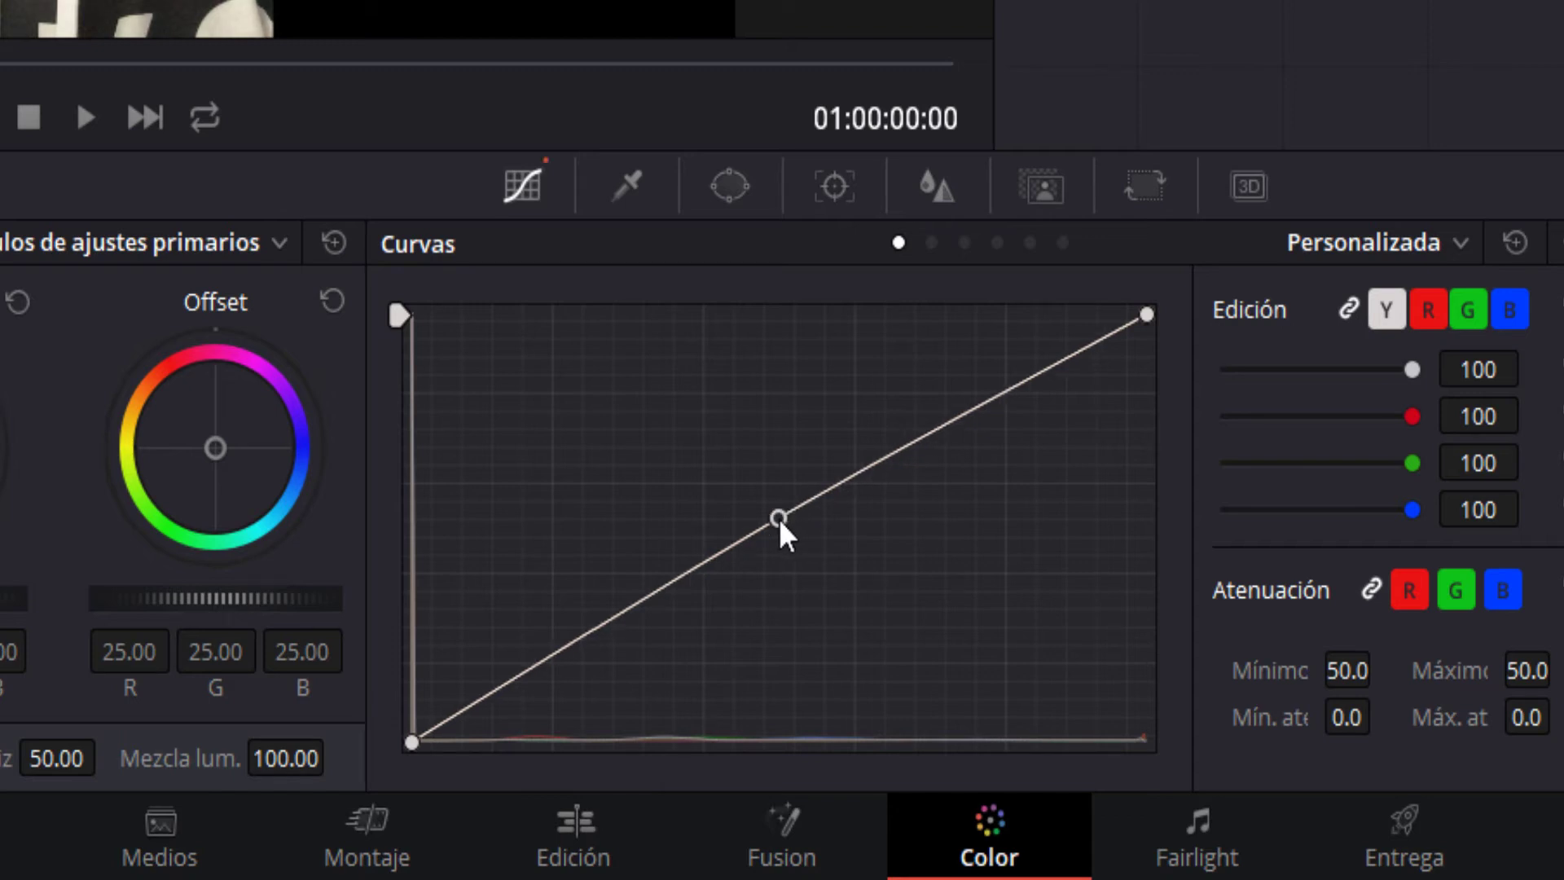
pyautogui.click(586, 631)
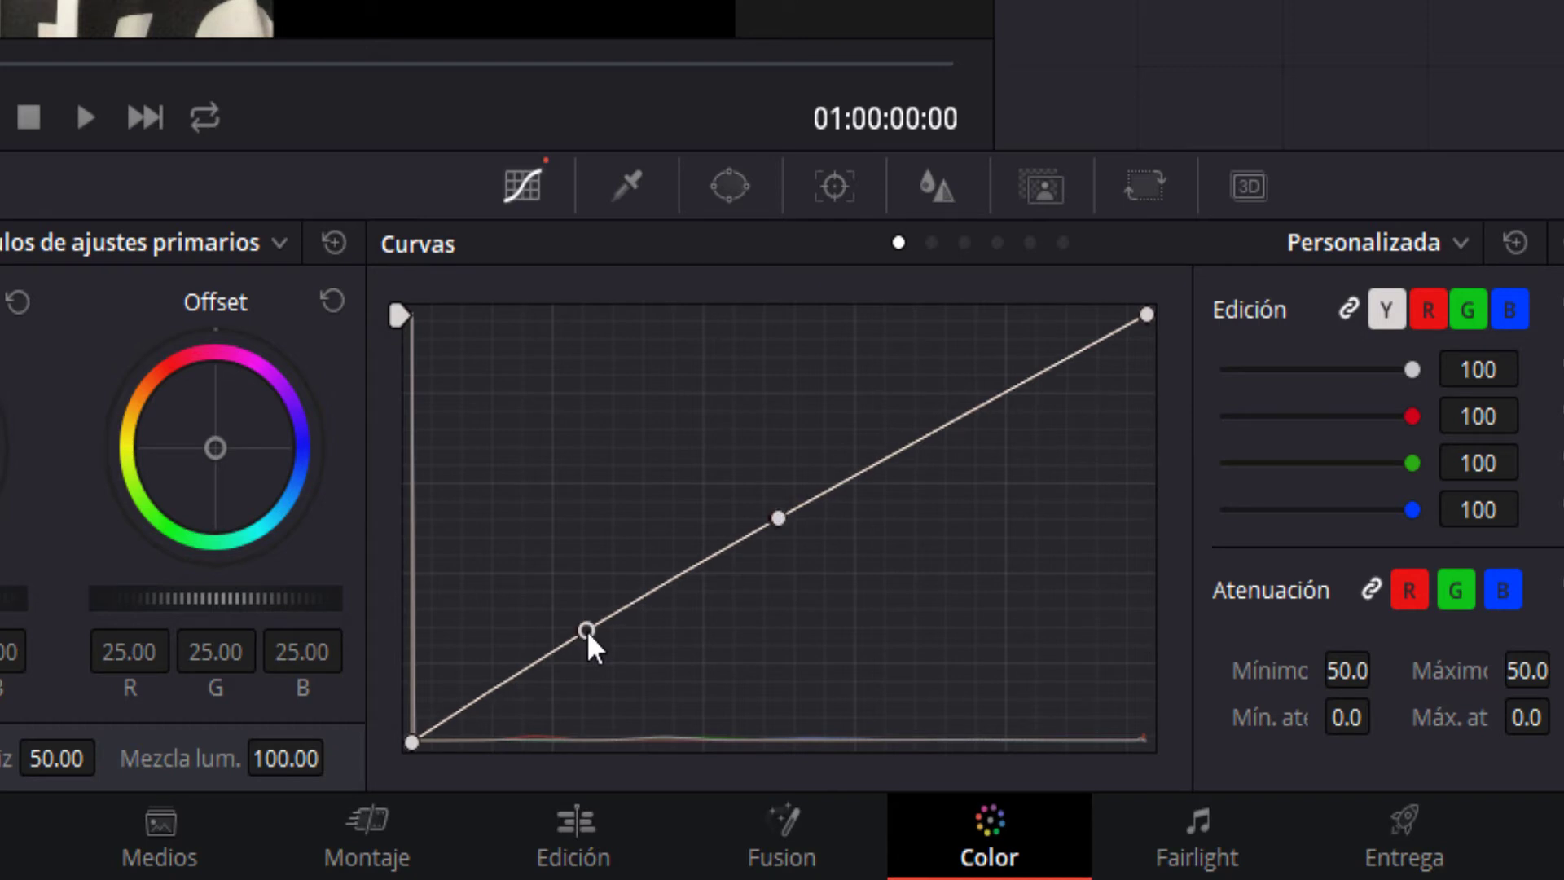
pyautogui.click(978, 406)
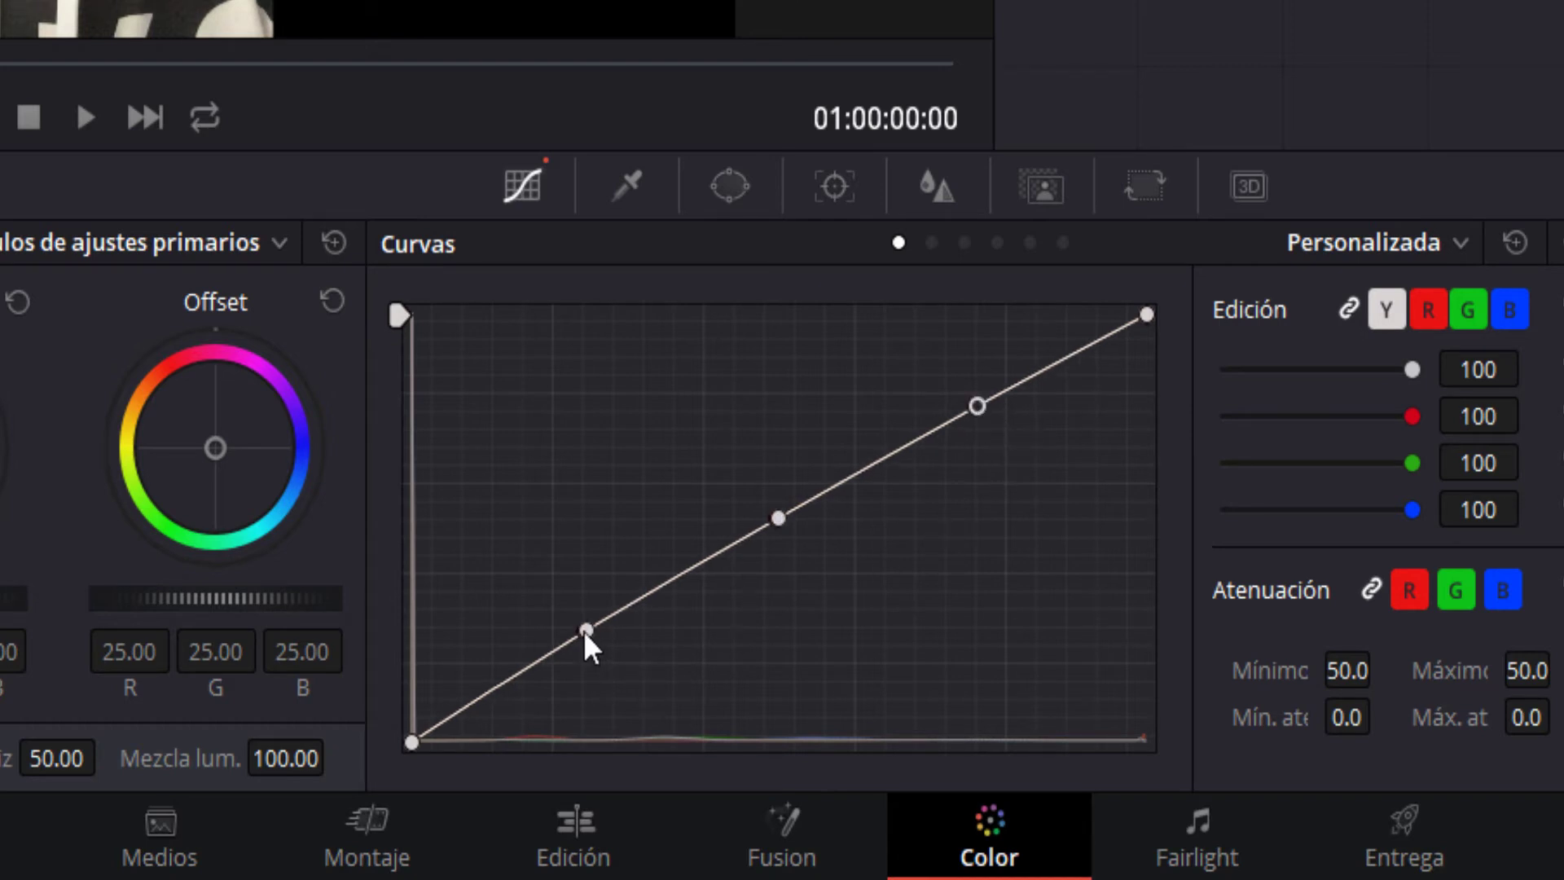
pyautogui.moveTo(583, 630); pyautogui.dragTo(591, 652)
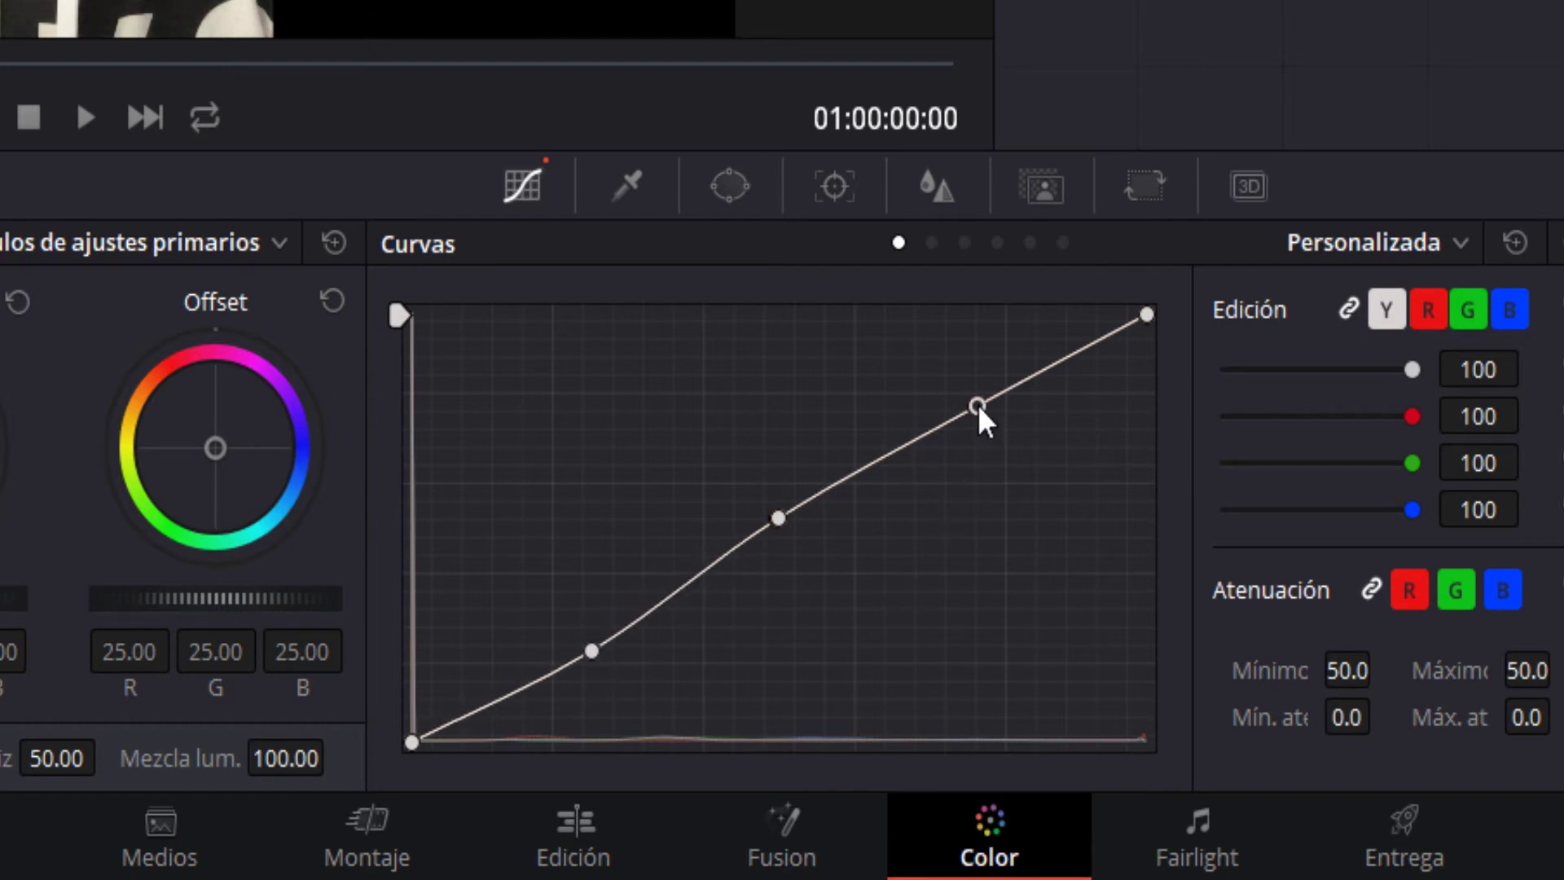
pyautogui.moveTo(977, 405); pyautogui.dragTo(972, 389)
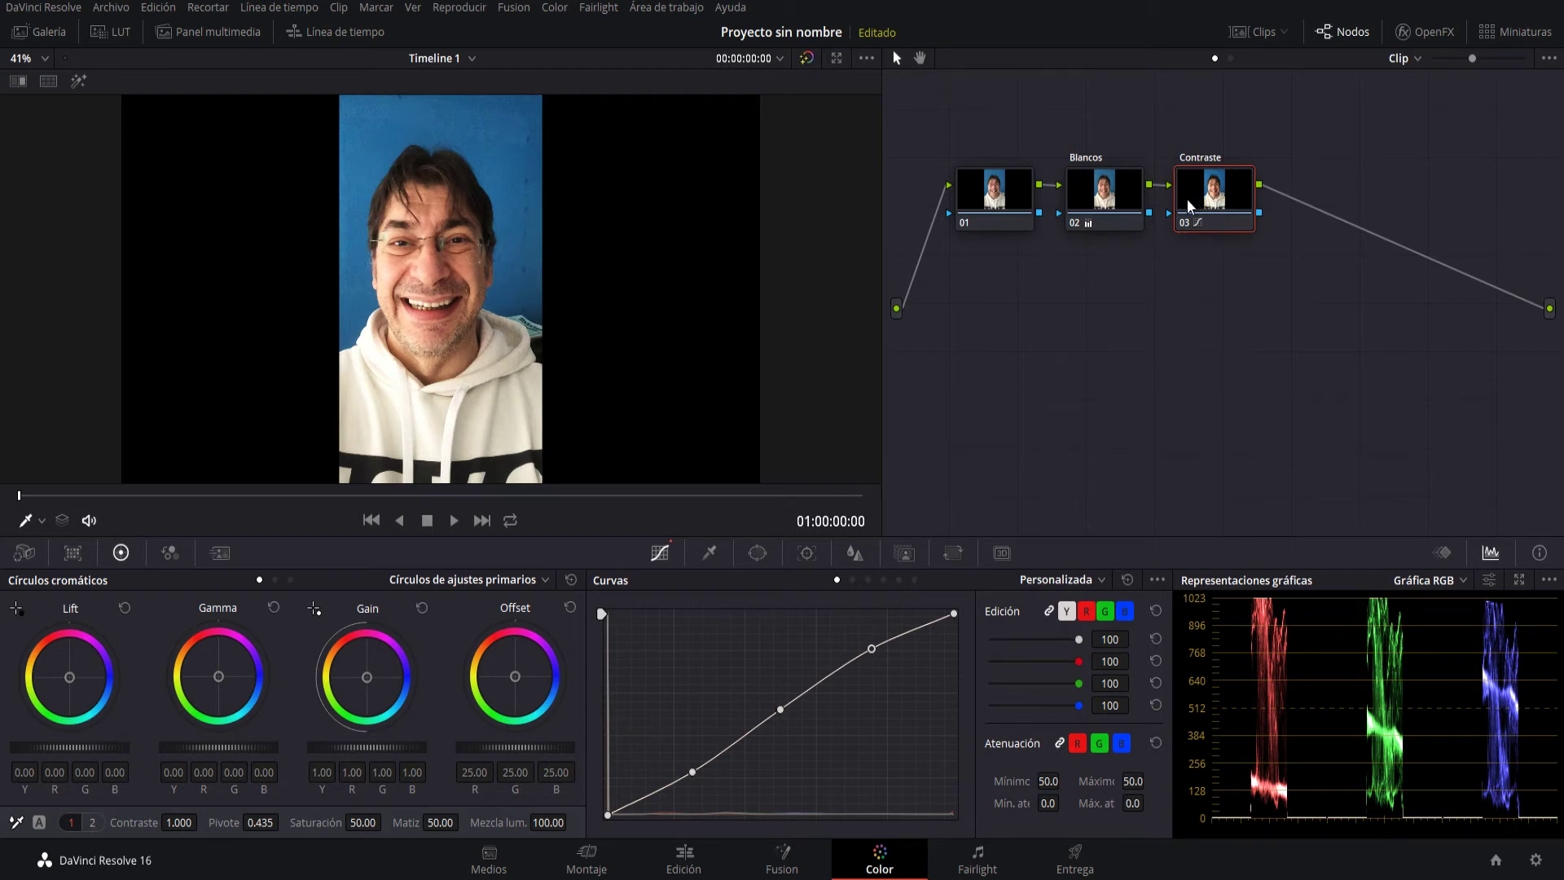
pyautogui.moveTo(1187, 204); pyautogui.dragTo(1186, 203)
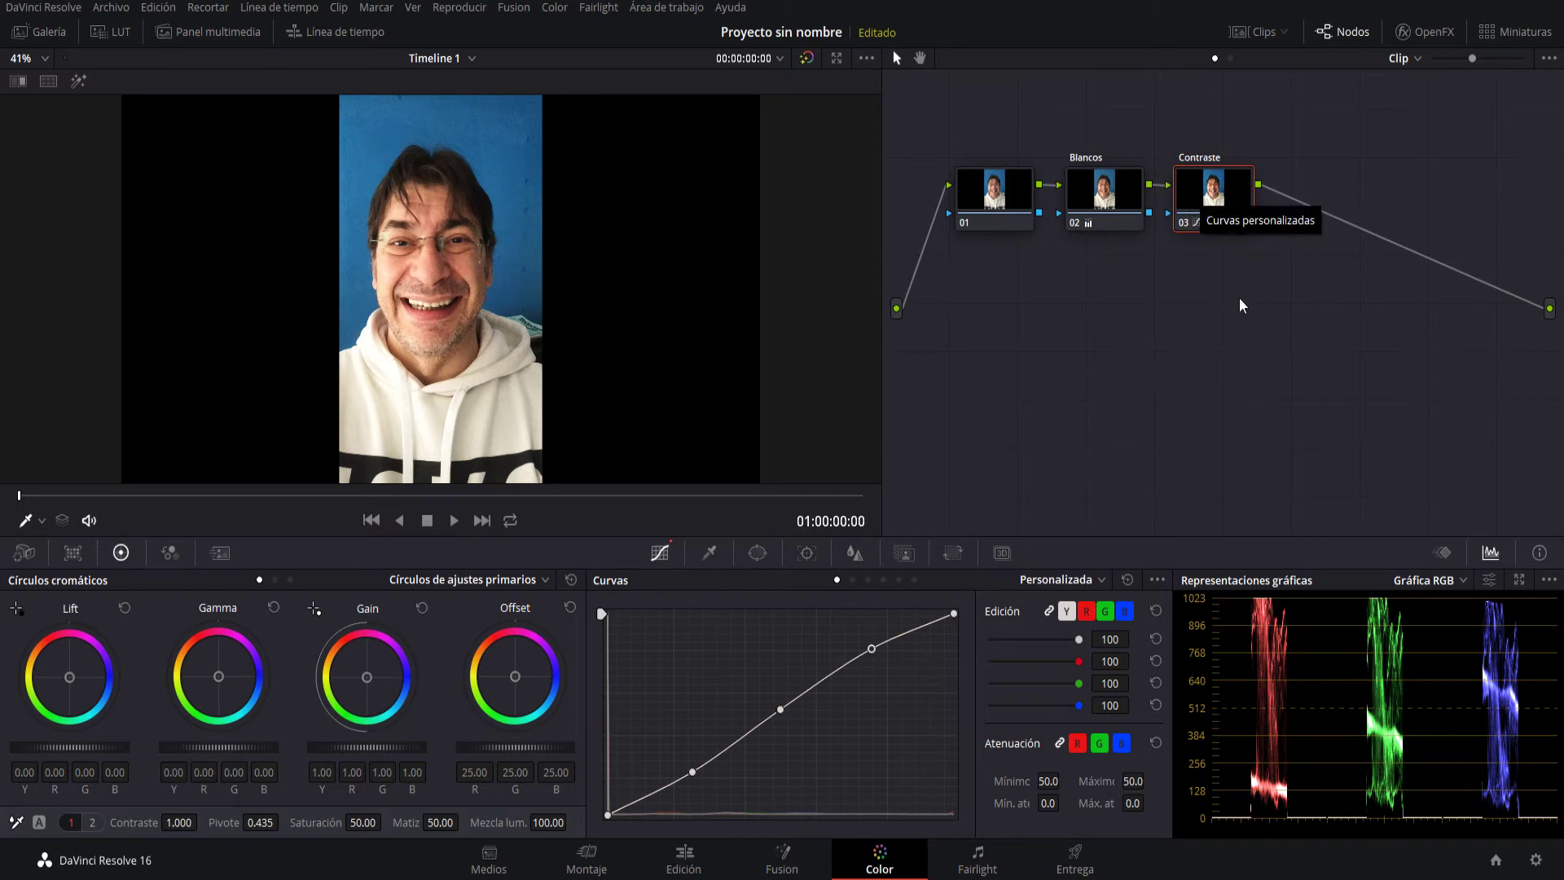
# Add serial node 04 after Contraste and rename it 'Fondo'.
pyautogui.hotkey('alt', 's')
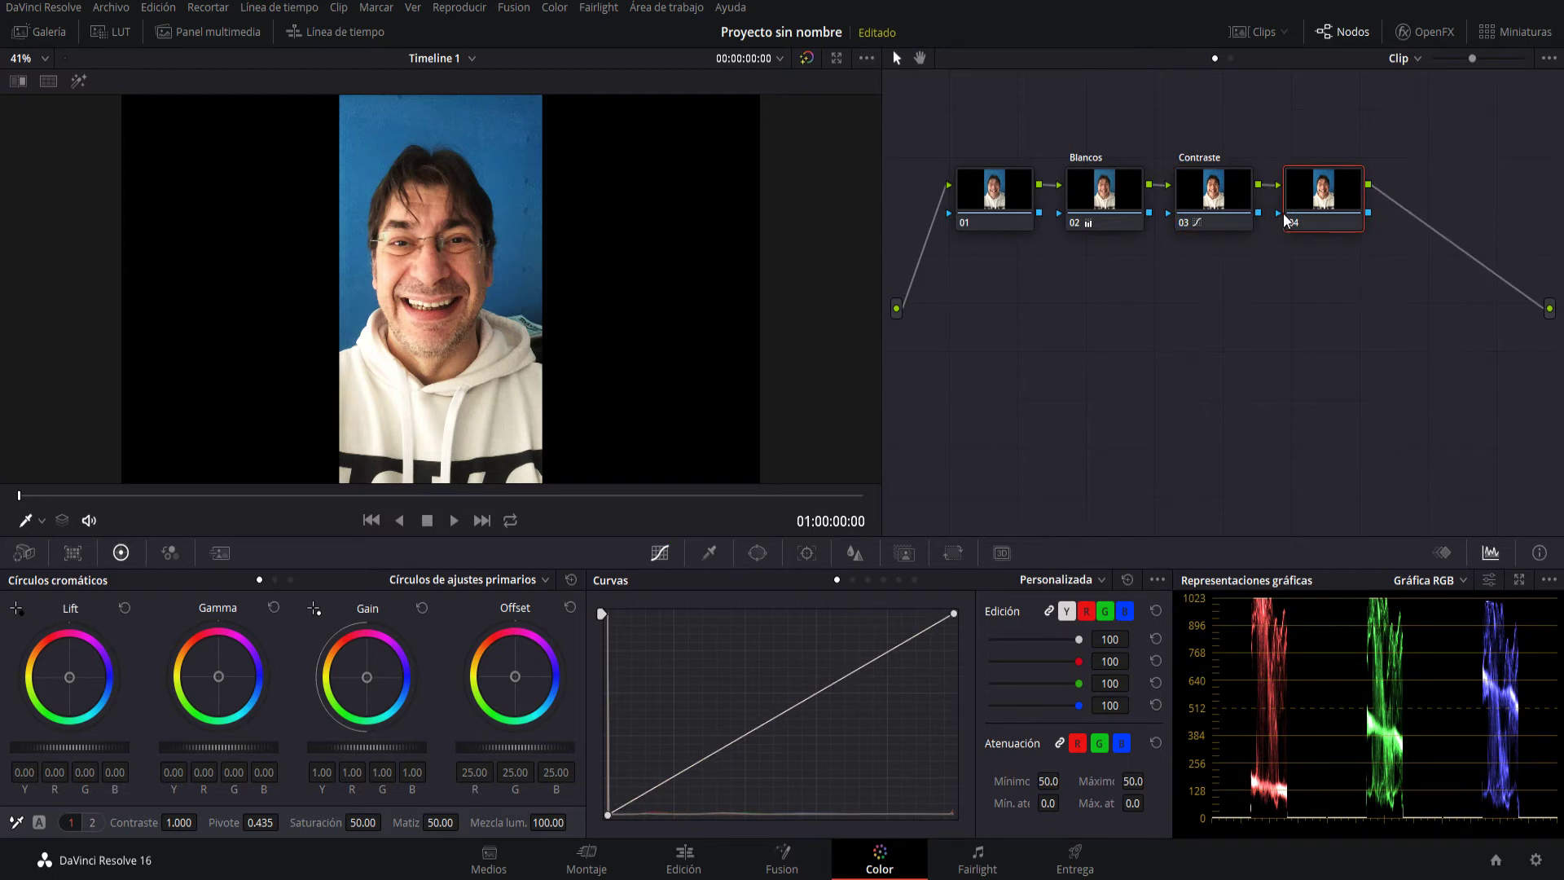
pyautogui.rightClick(1295, 193)
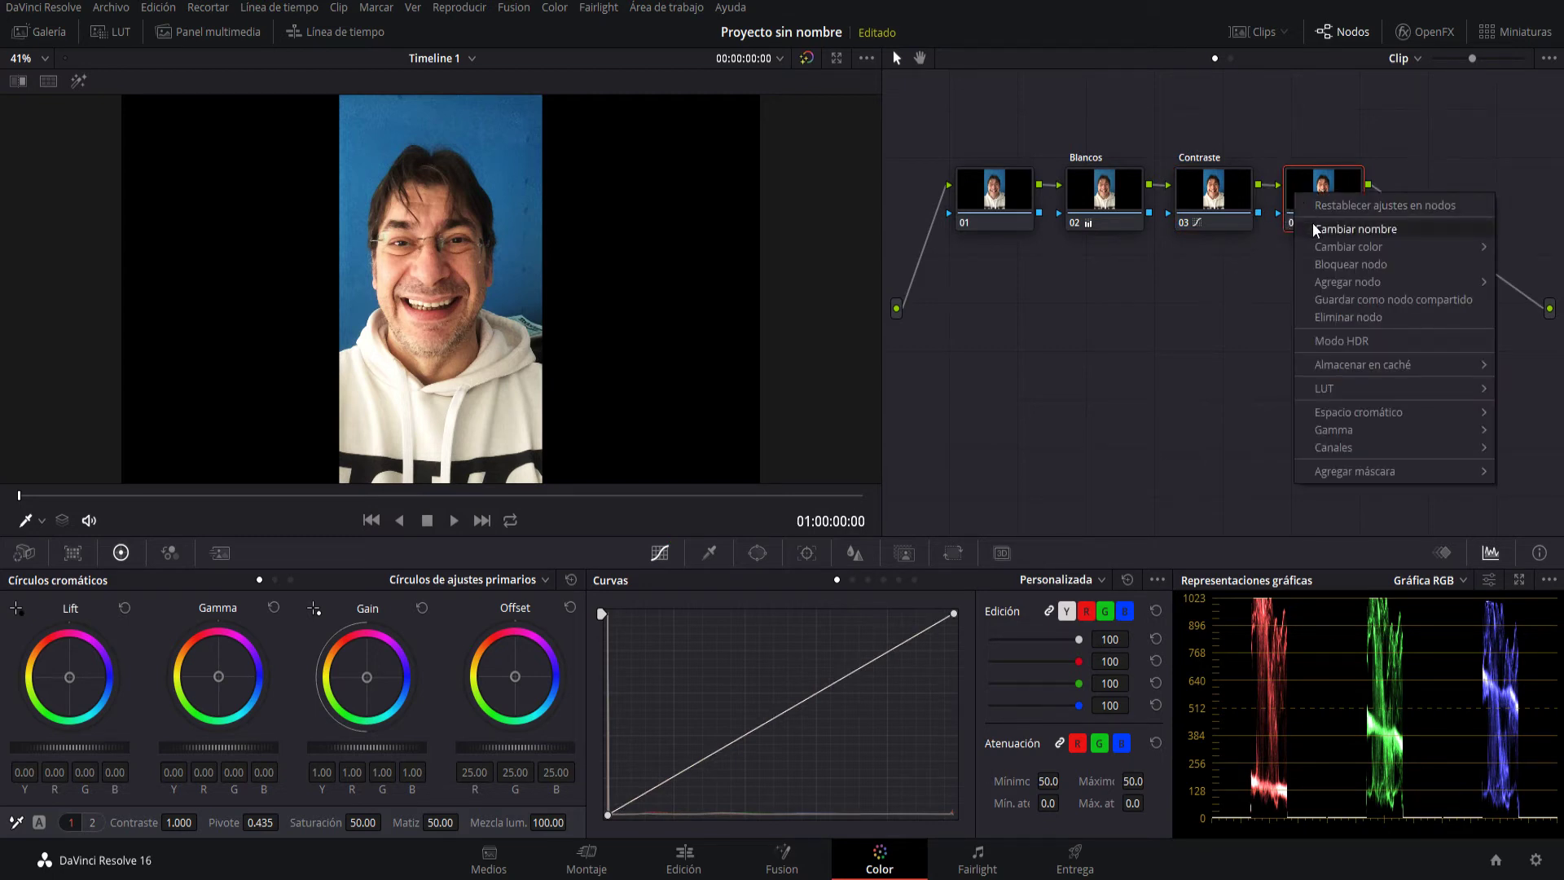
pyautogui.click(1313, 226)
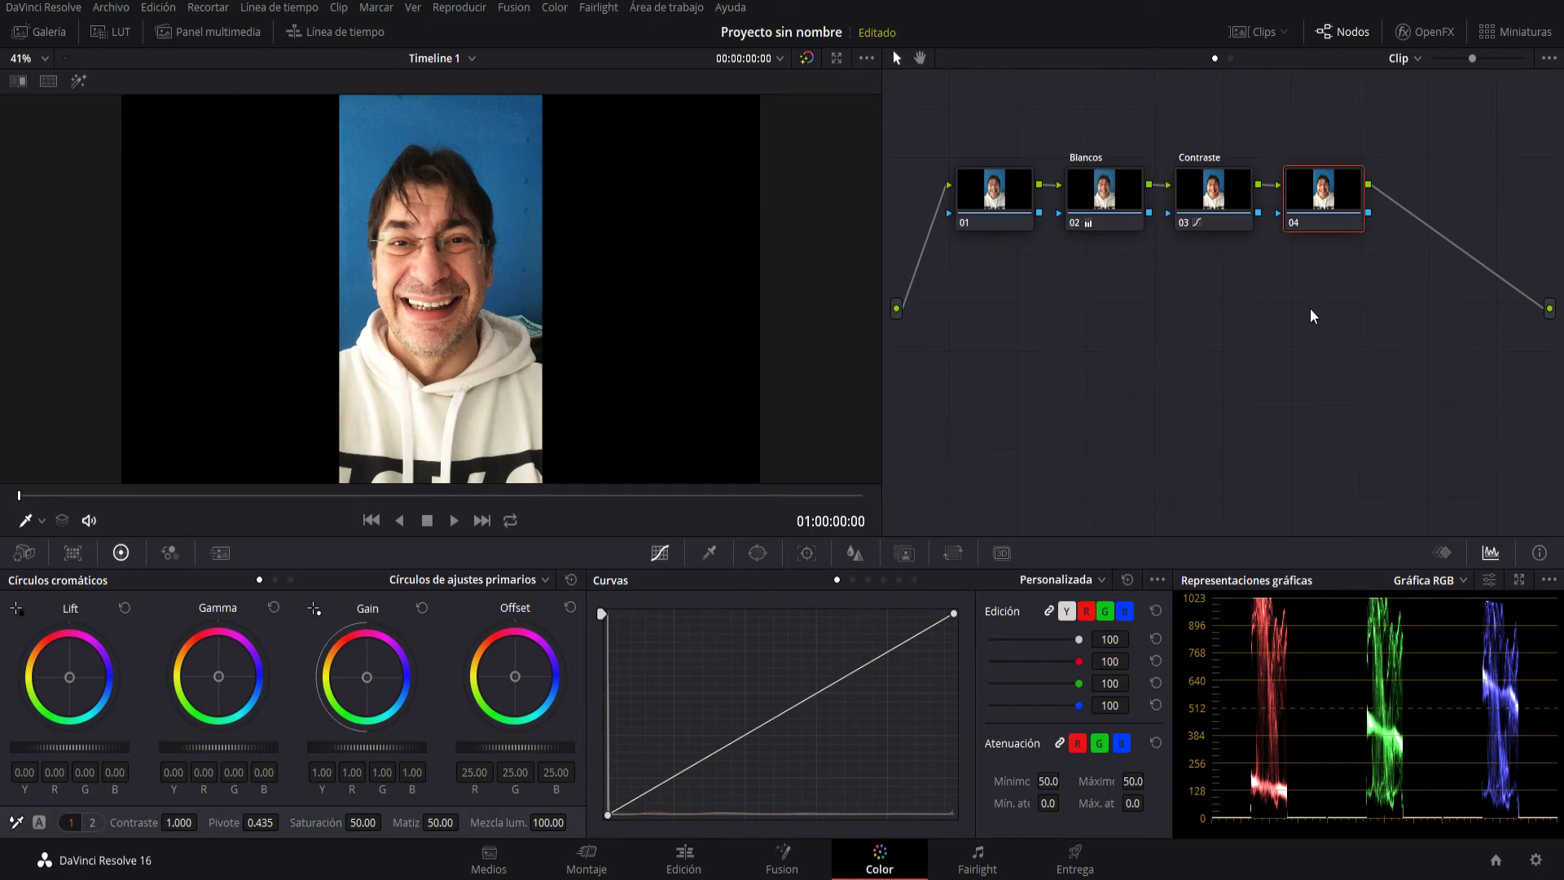
pyautogui.write('Fondo')
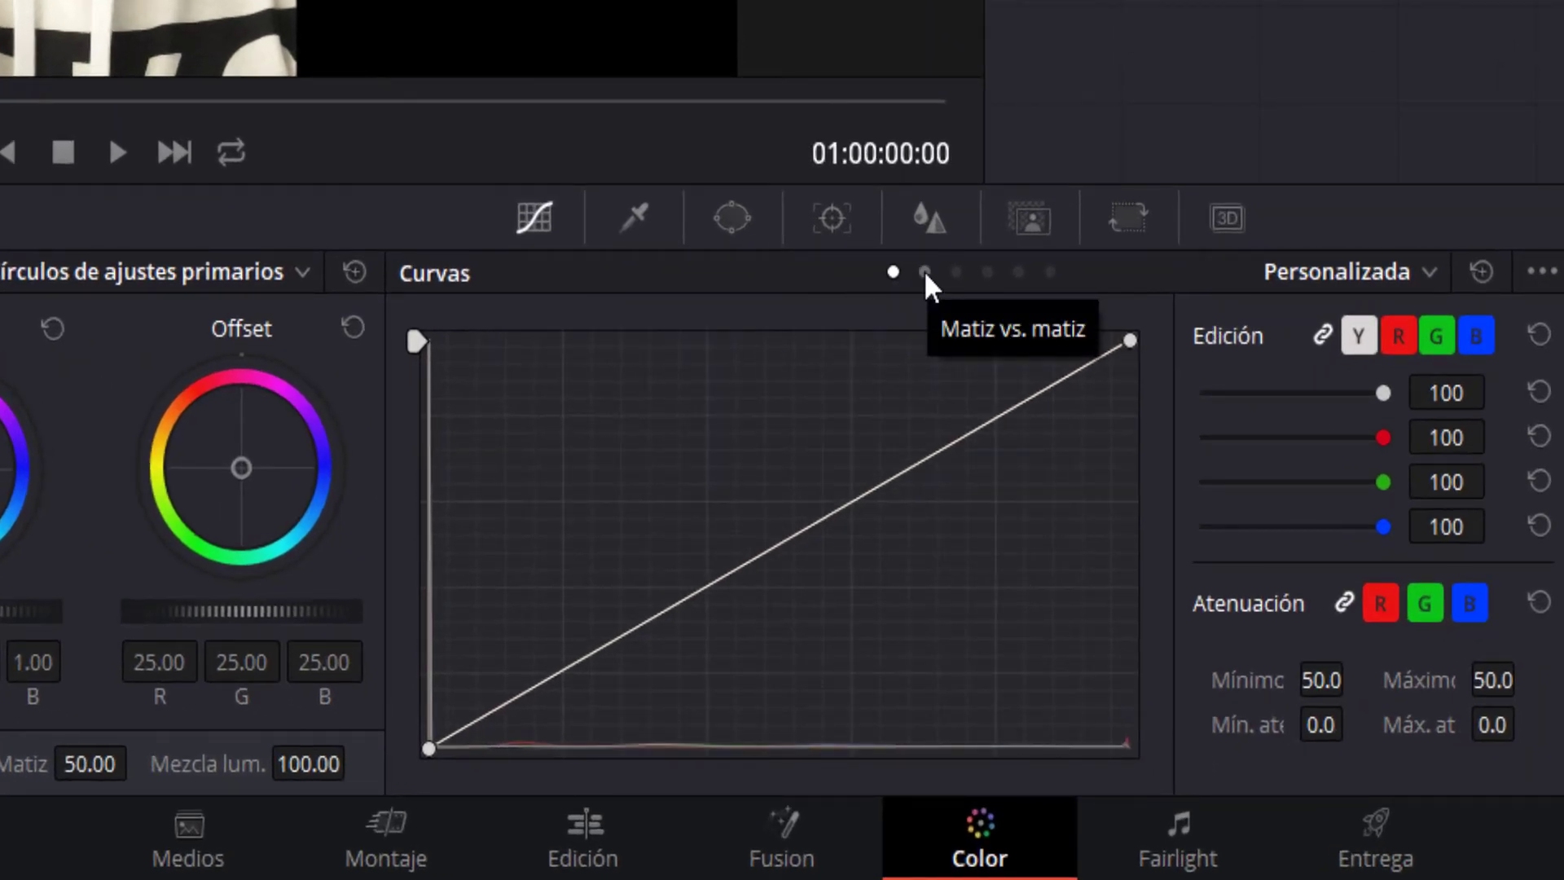
# Switch Fondo's curves to Hue vs Hue and set the viewer picker to specific colours.
pyautogui.click(925, 271)
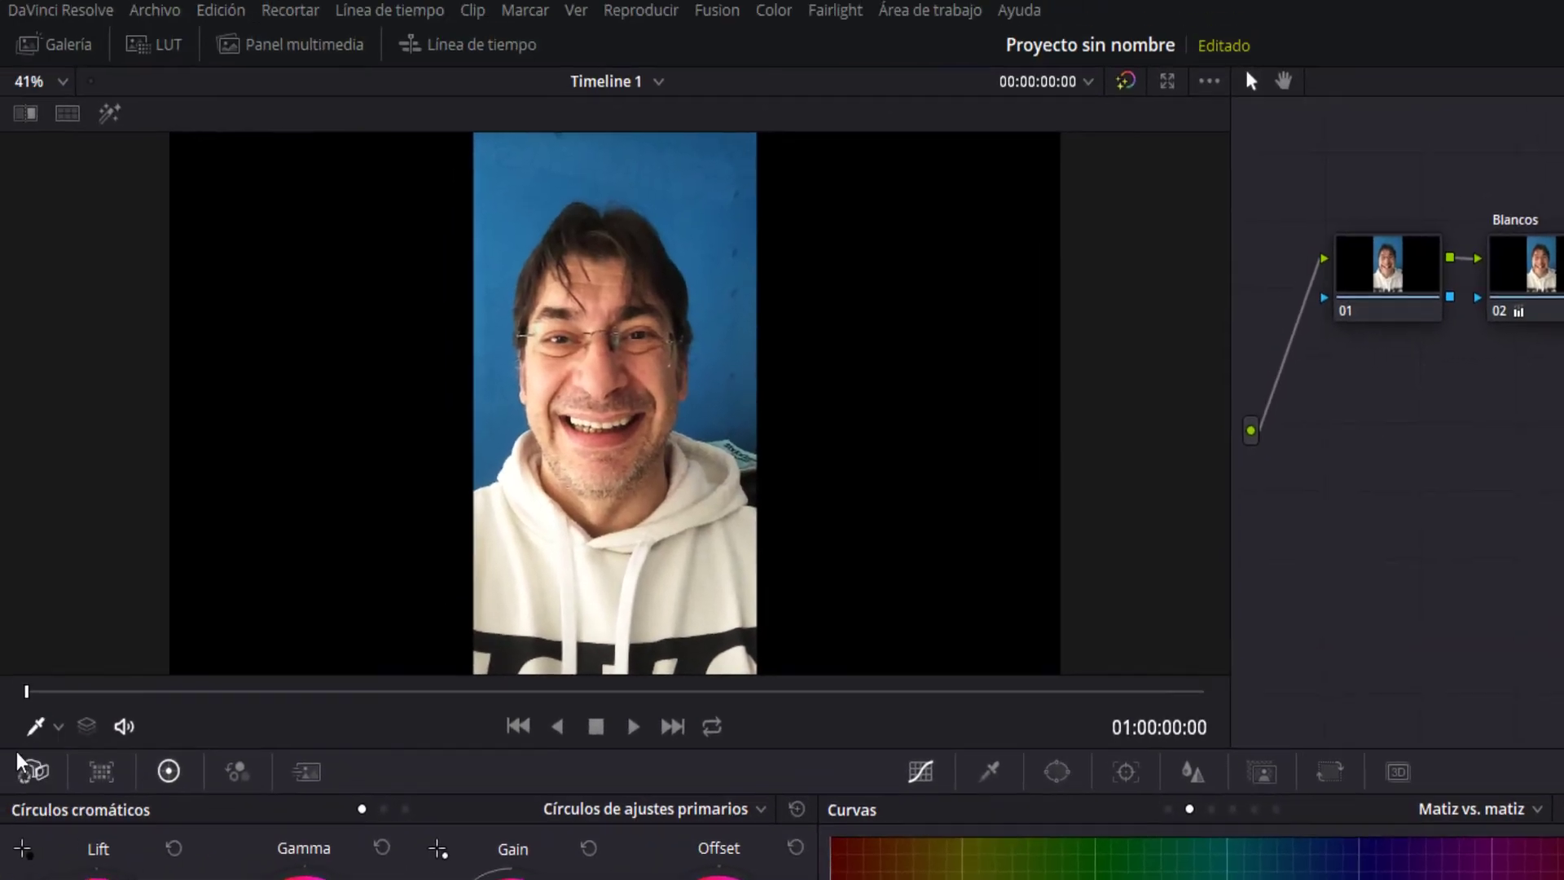
pyautogui.click(58, 727)
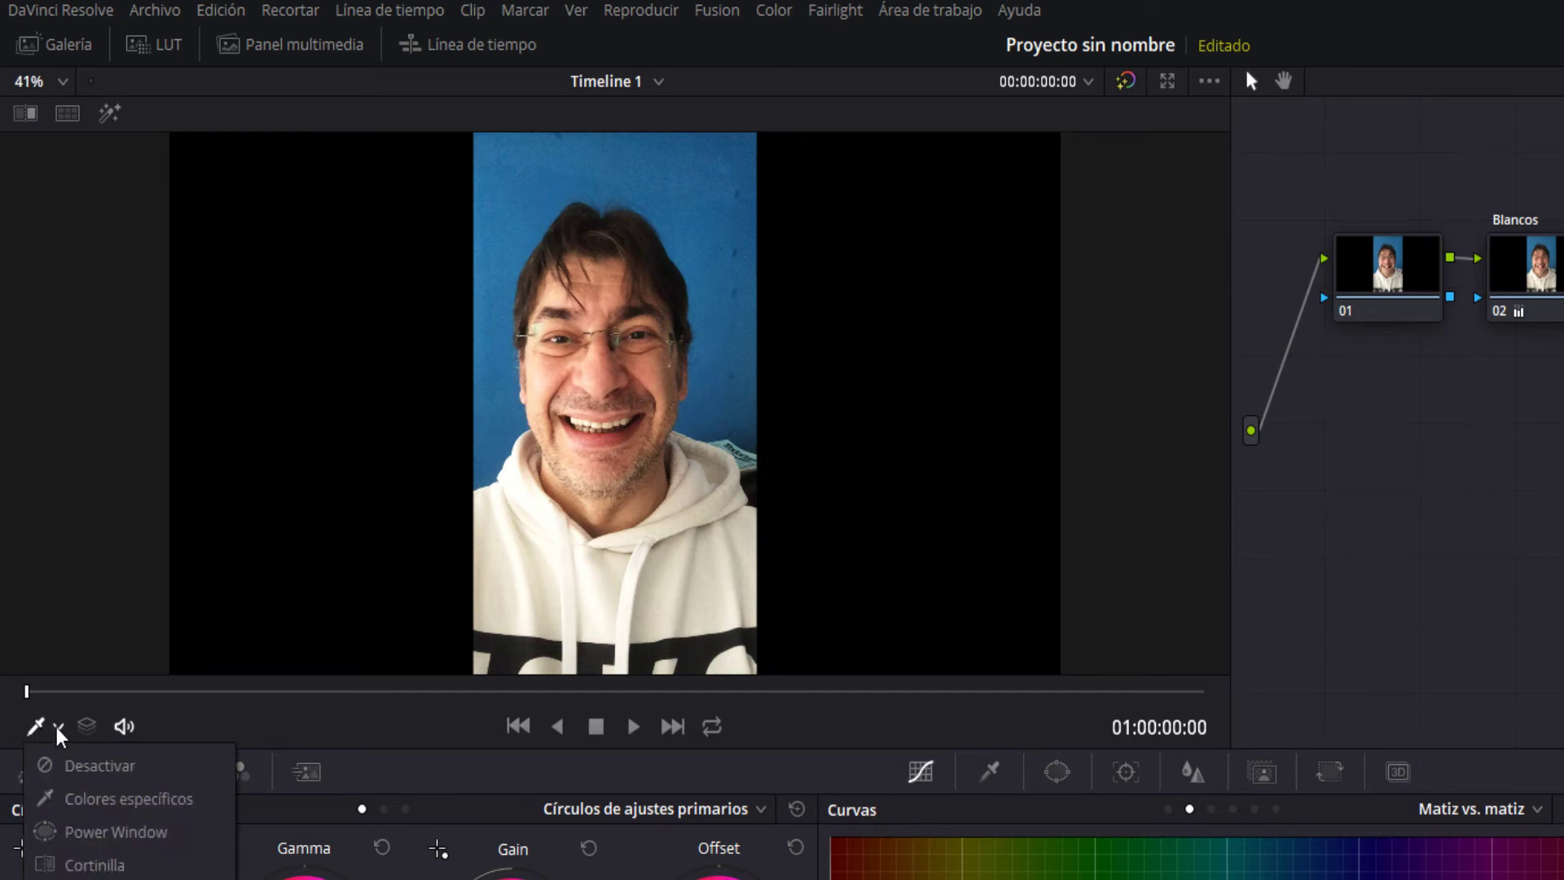
pyautogui.click(84, 801)
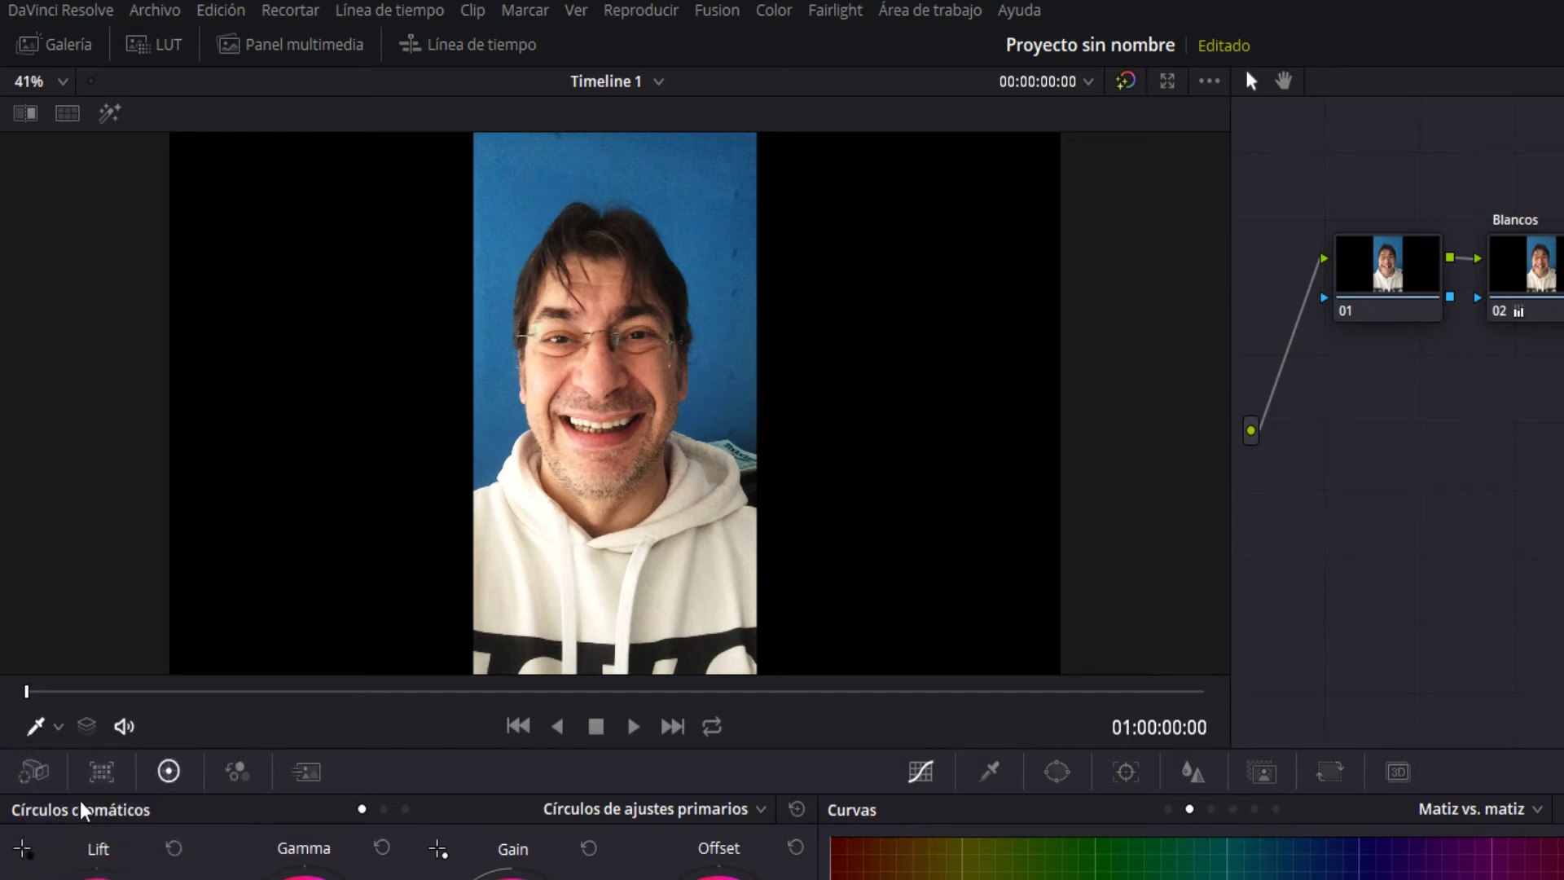
pyautogui.click(36, 725)
pyautogui.click(36, 733)
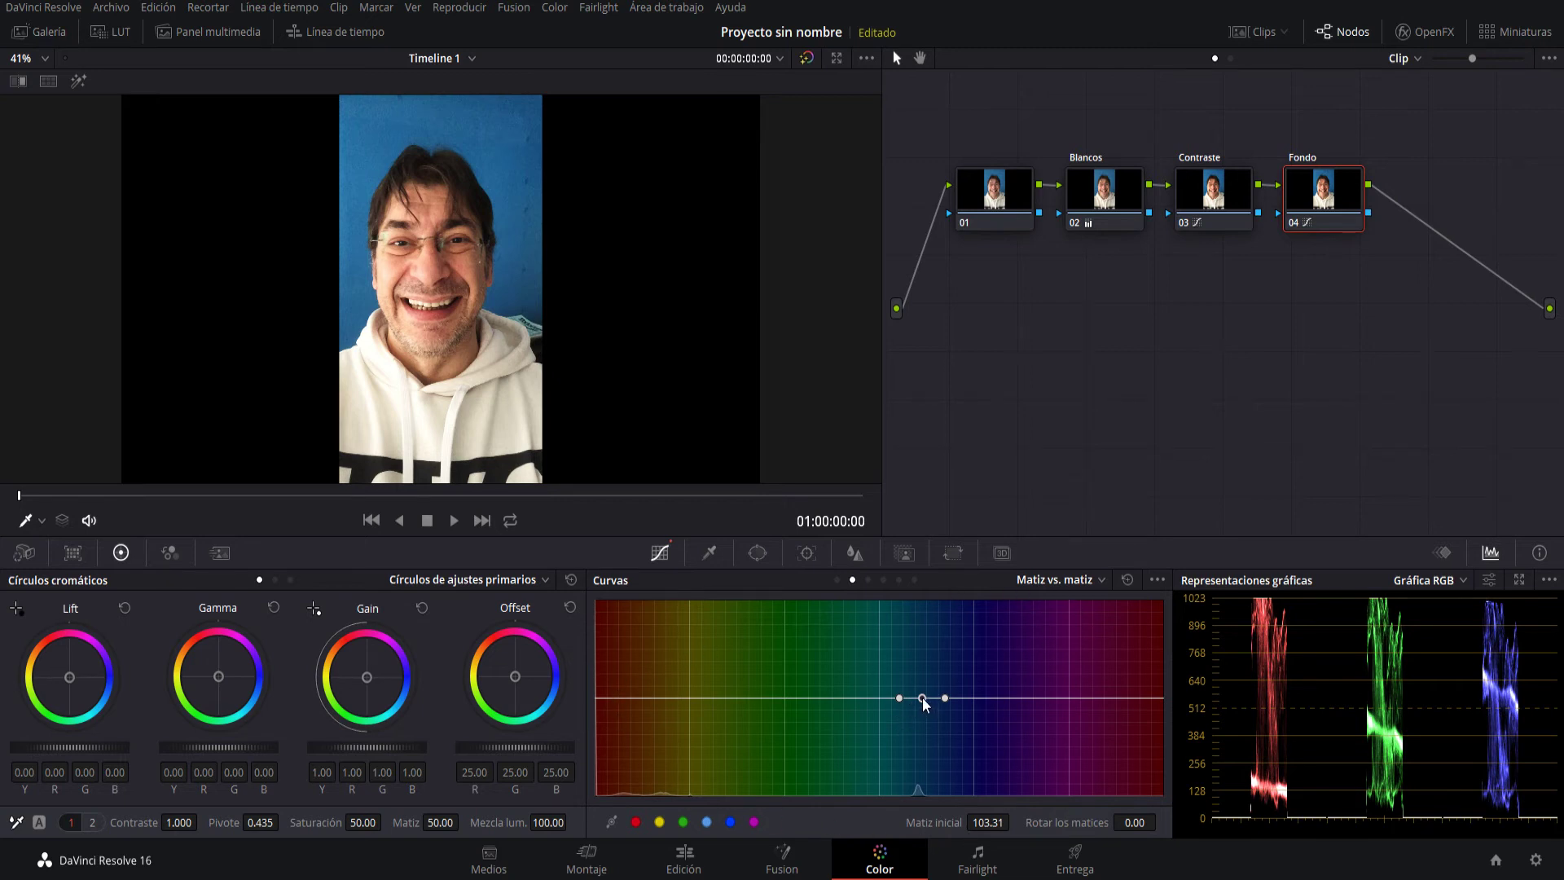
# Drag the middle Hue vs Hue point to shift the backdrop blue -36.96 toward purple, then show Hue vs Saturation.
pyautogui.moveTo(922, 697); pyautogui.dragTo(925, 692)
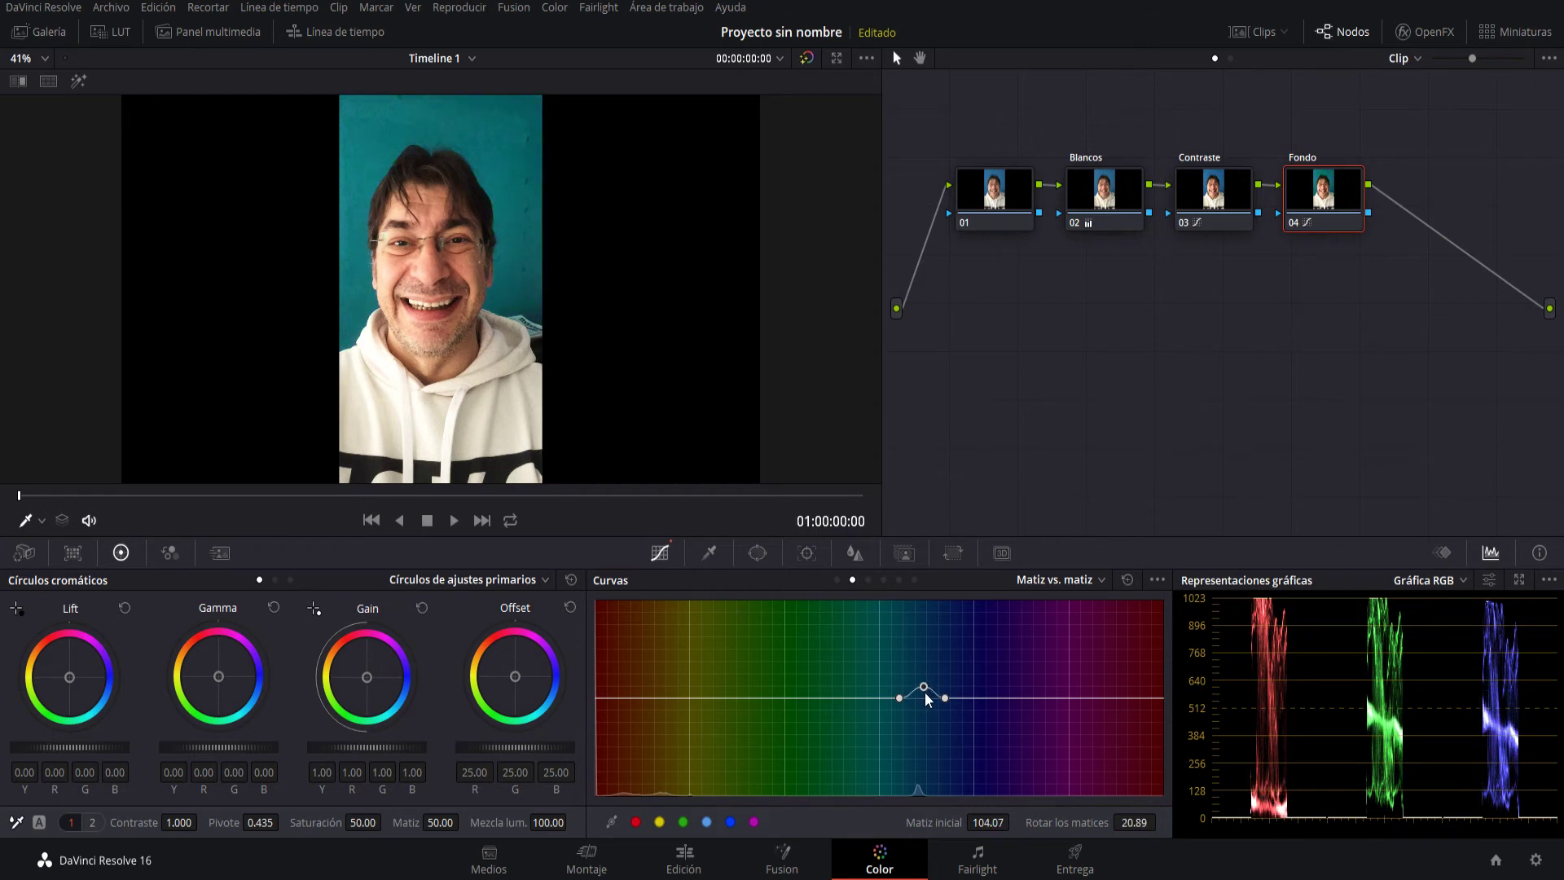
pyautogui.moveTo(925, 691)
pyautogui.mouseDown()
pyautogui.moveTo(933, 816)
pyautogui.moveTo(933, 641)
pyautogui.moveTo(927, 718)
pyautogui.mouseUp()
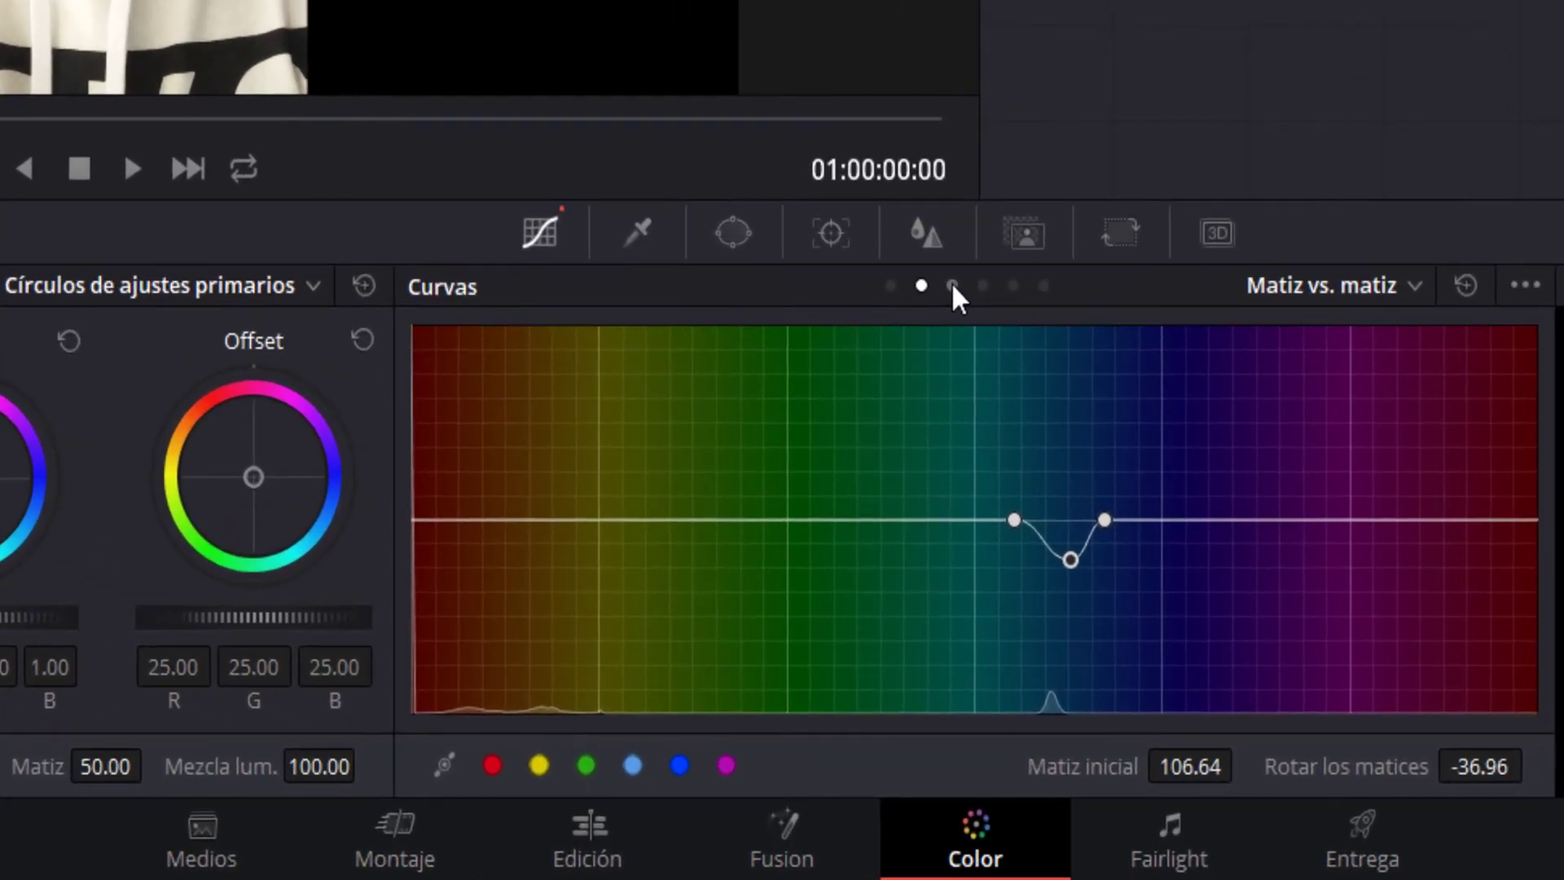
pyautogui.click(953, 284)
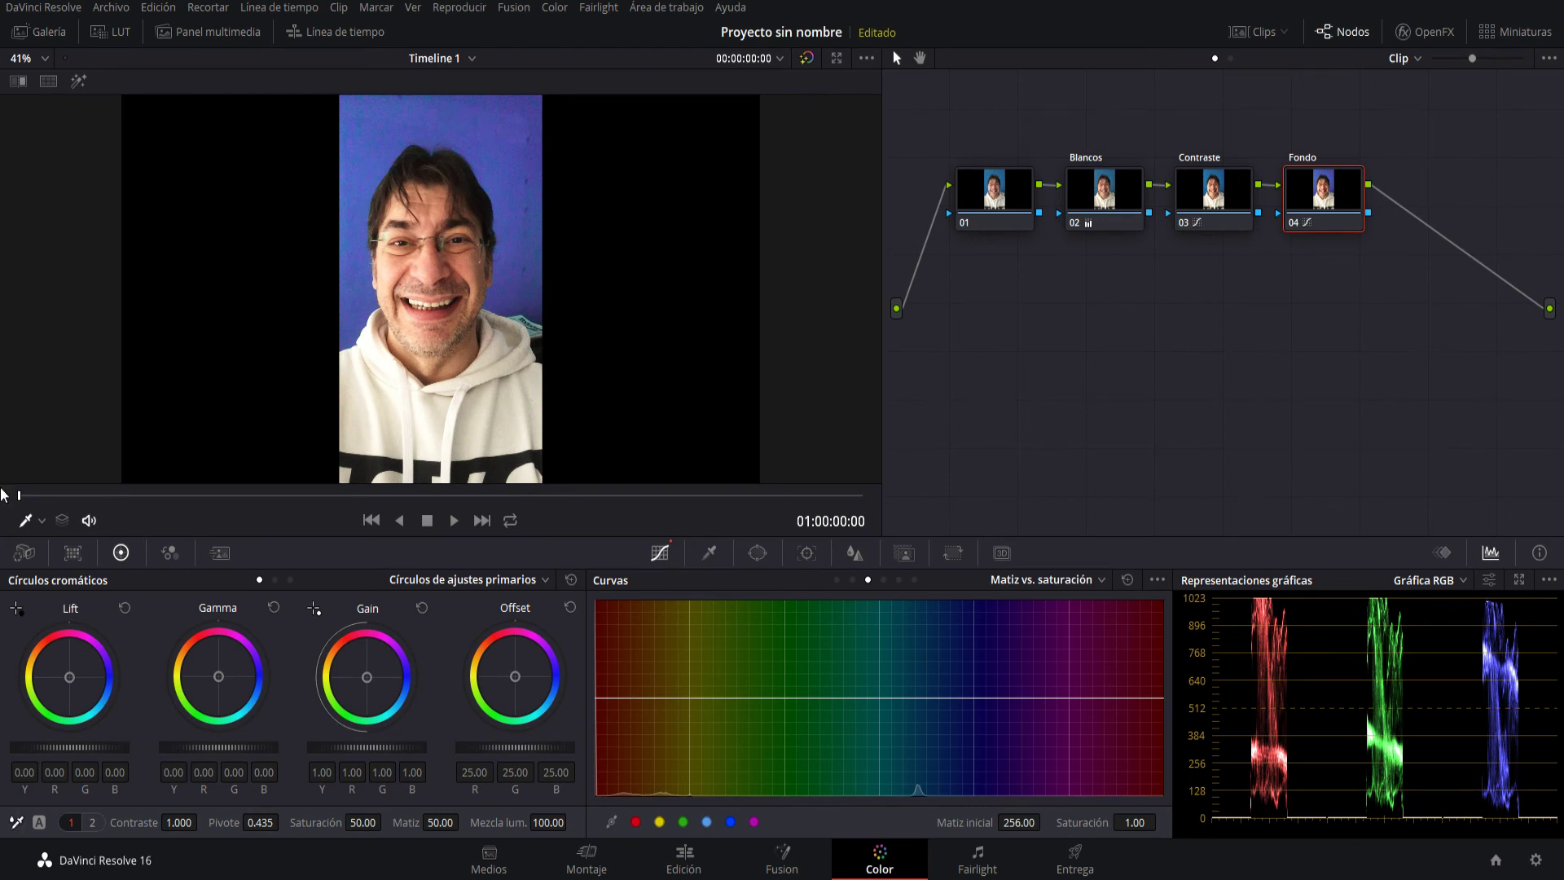
# Sample the blue backdrop onto Fondo's Hue vs Sat curve and lower its saturation to 0.88.
pyautogui.click(487, 130)
pyautogui.moveTo(920, 697)
pyautogui.mouseDown()
pyautogui.moveTo(916, 713)
pyautogui.moveTo(917, 599)
pyautogui.mouseUp()
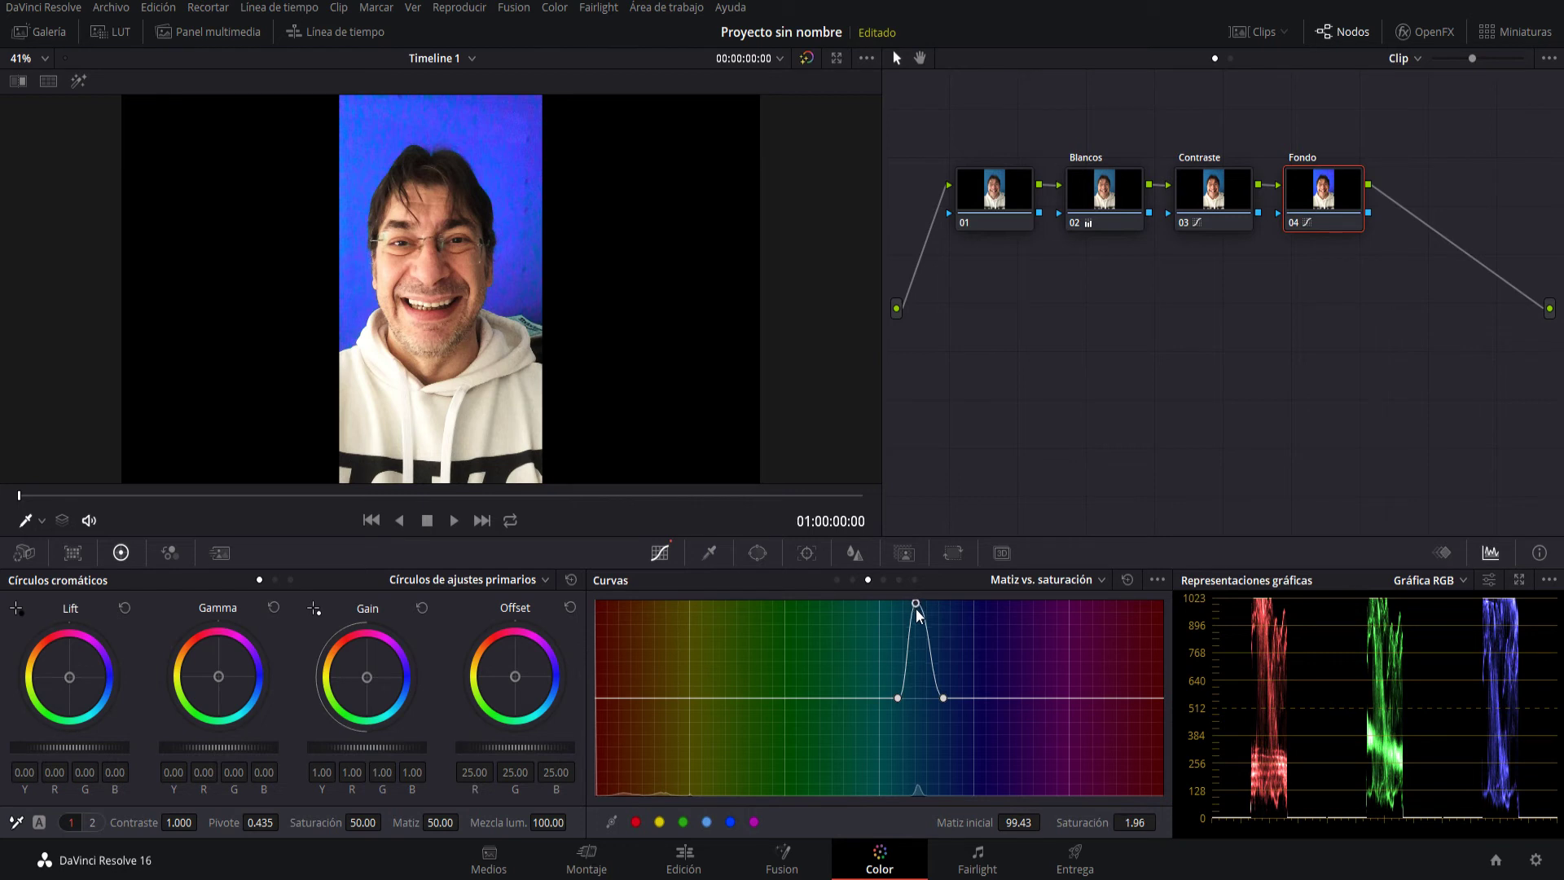
pyautogui.moveTo(916, 600)
pyautogui.mouseDown()
pyautogui.moveTo(918, 697)
pyautogui.moveTo(942, 741)
pyautogui.moveTo(921, 711)
pyautogui.mouseUp()
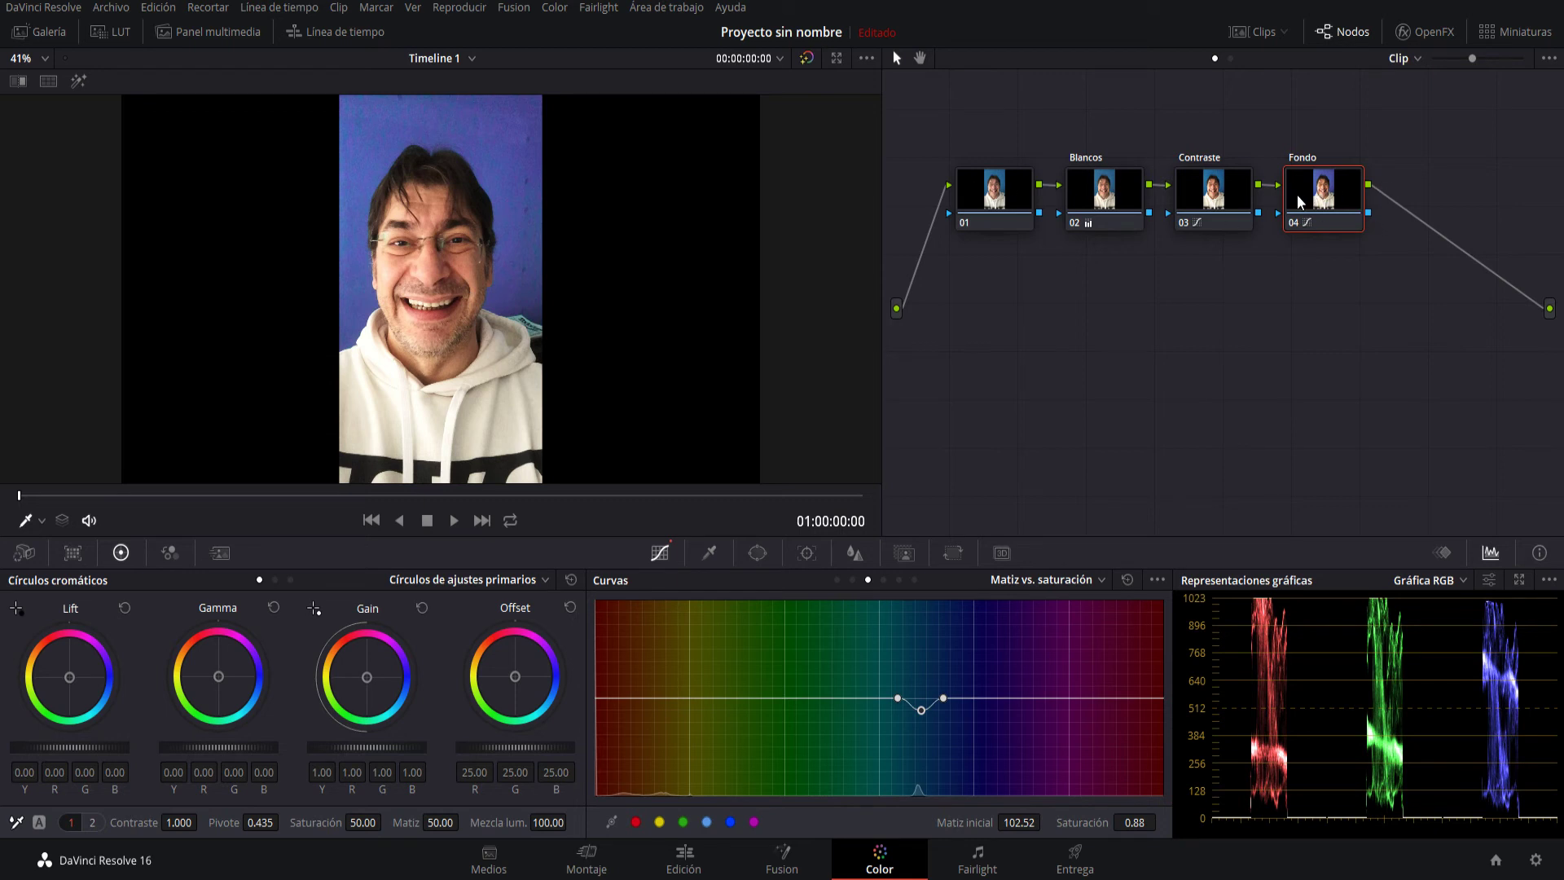
# Add a new serial node 05 after Fondo and name it 'Piel'.
pyautogui.hotkey('alt', 's')
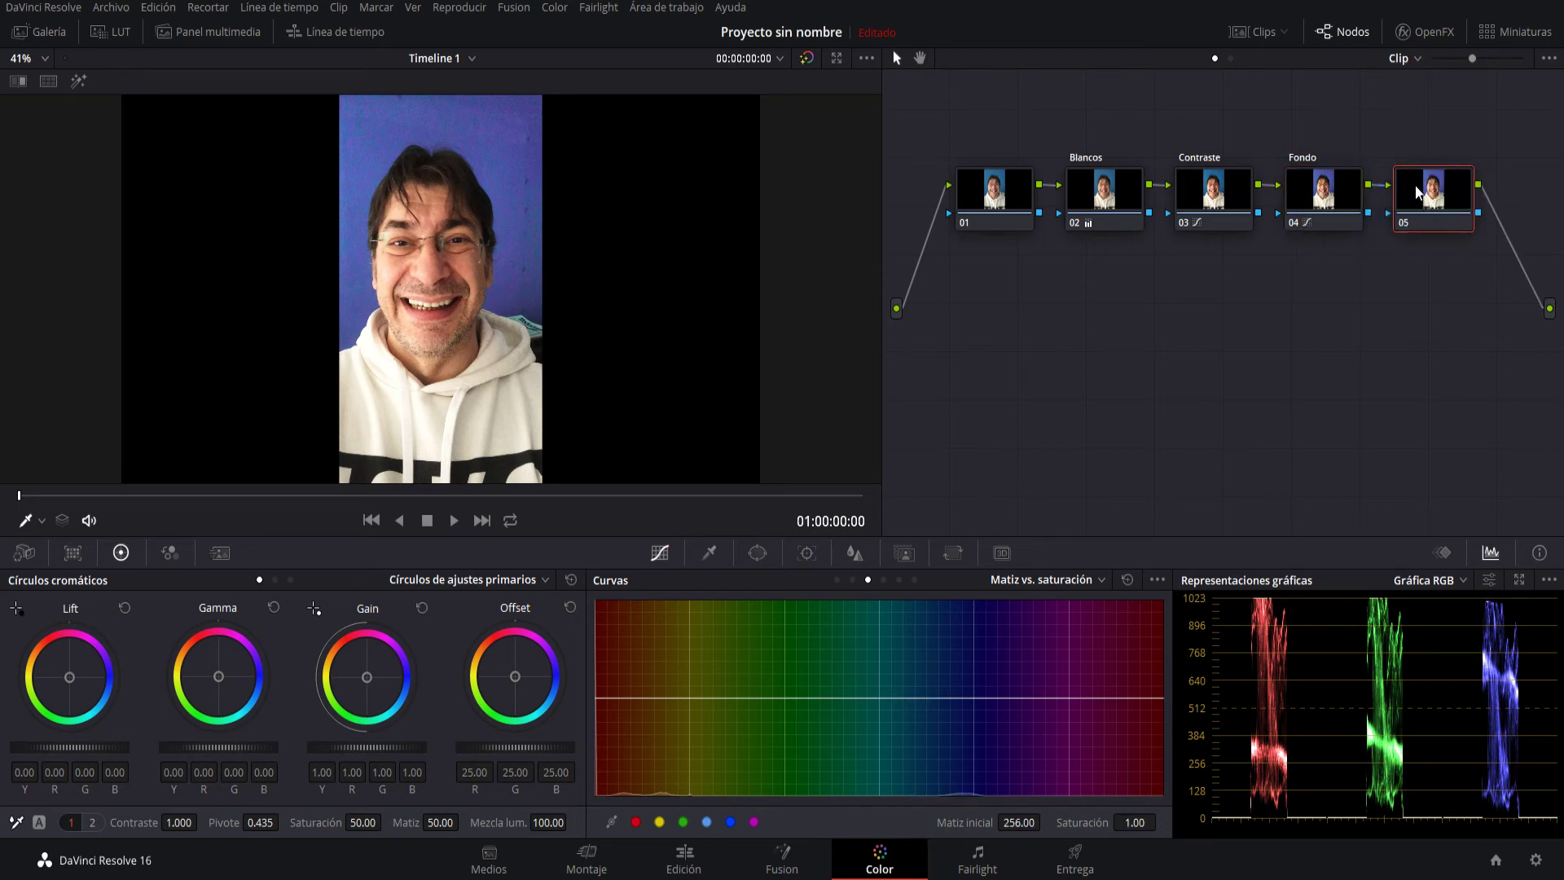
pyautogui.rightClick(1414, 175)
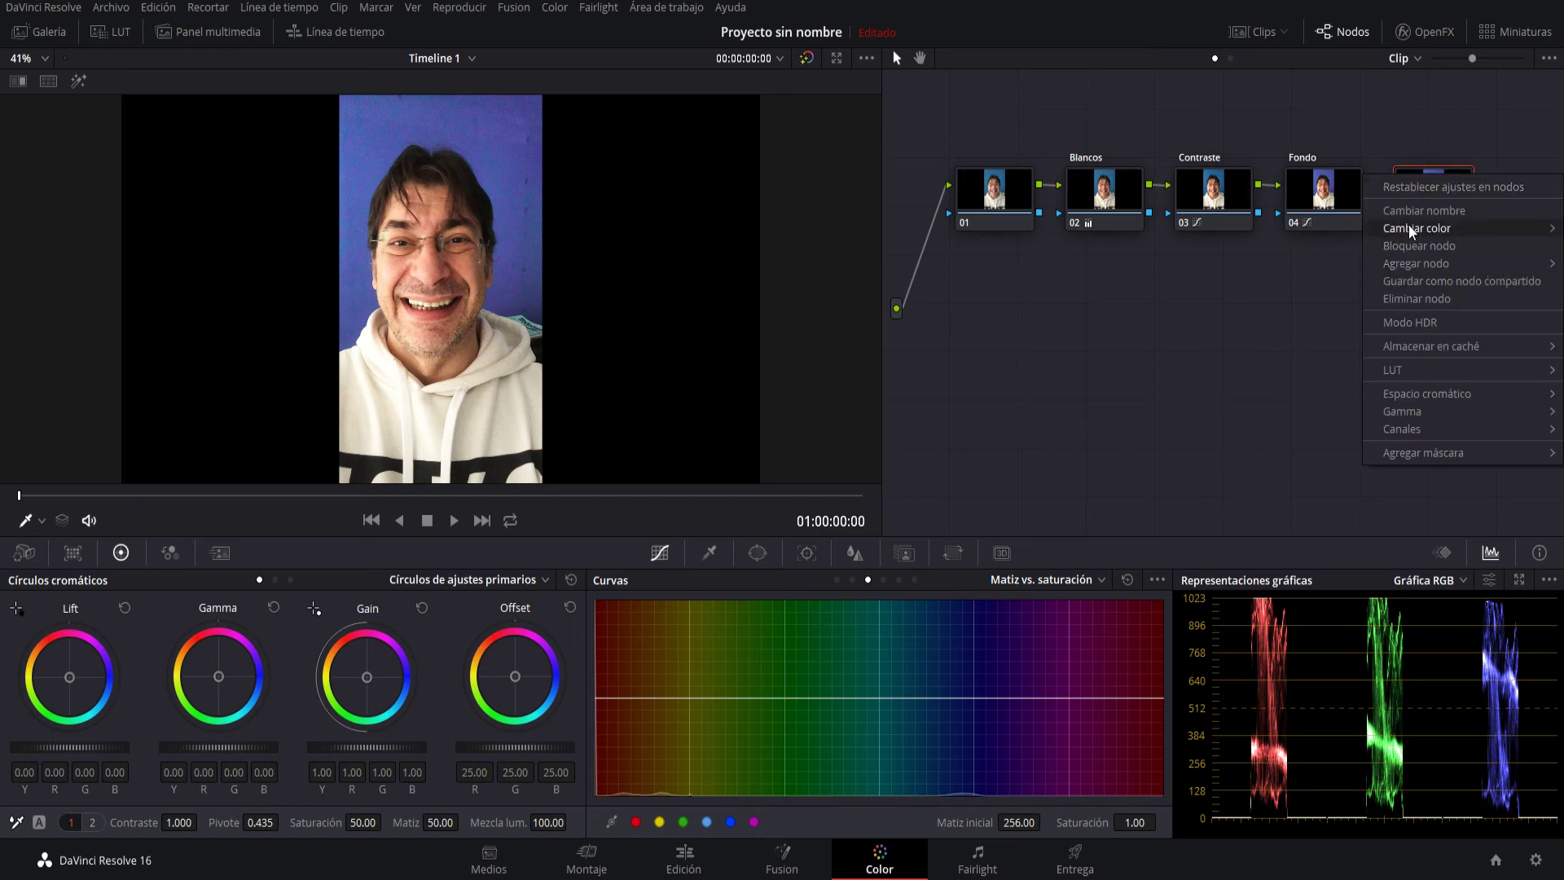
pyautogui.press('Escape')
pyautogui.write('P')
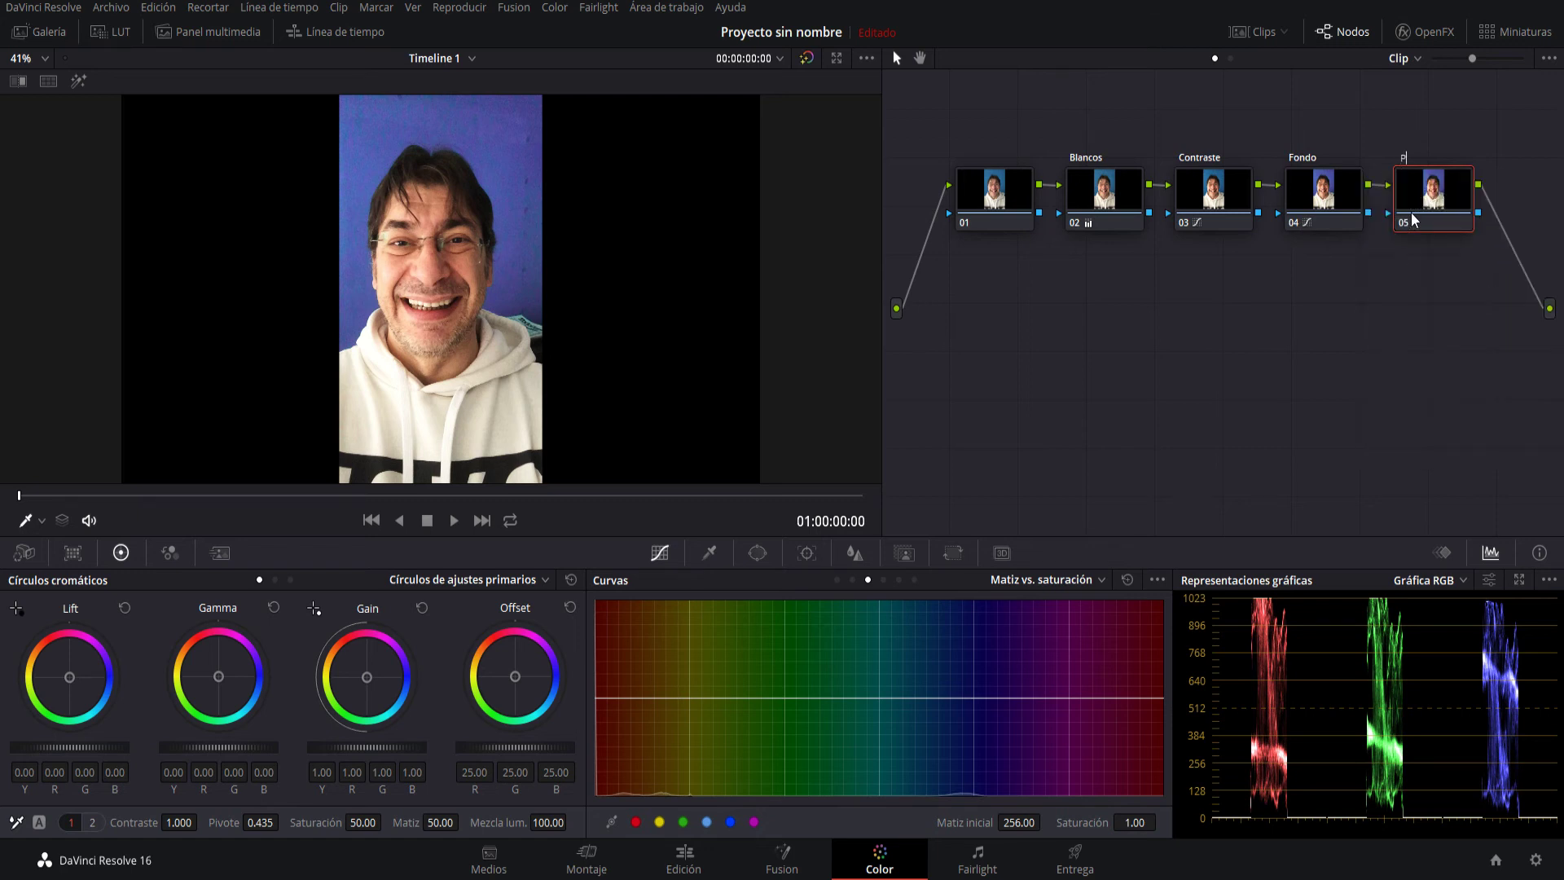
pyautogui.write('iel')
pyautogui.press('Return')
# Sample the face's skin tone with Colores específicos and rotate its hue slightly on the Hue vs Hue curve.
pyautogui.click(22, 521)
pyautogui.click(23, 524)
pyautogui.click(437, 277)
pyautogui.moveTo(608, 691)
pyautogui.mouseDown()
pyautogui.moveTo(601, 621)
pyautogui.moveTo(622, 795)
pyautogui.moveTo(643, 784)
pyautogui.moveTo(609, 694)
pyautogui.mouseUp()
pyautogui.hotkey('ctrl', 'z')
pyautogui.hotkey('ctrl', 'z')
pyautogui.hotkey('ctrl', 'z')
pyautogui.hotkey('ctrl', 'z')
pyautogui.click(853, 579)
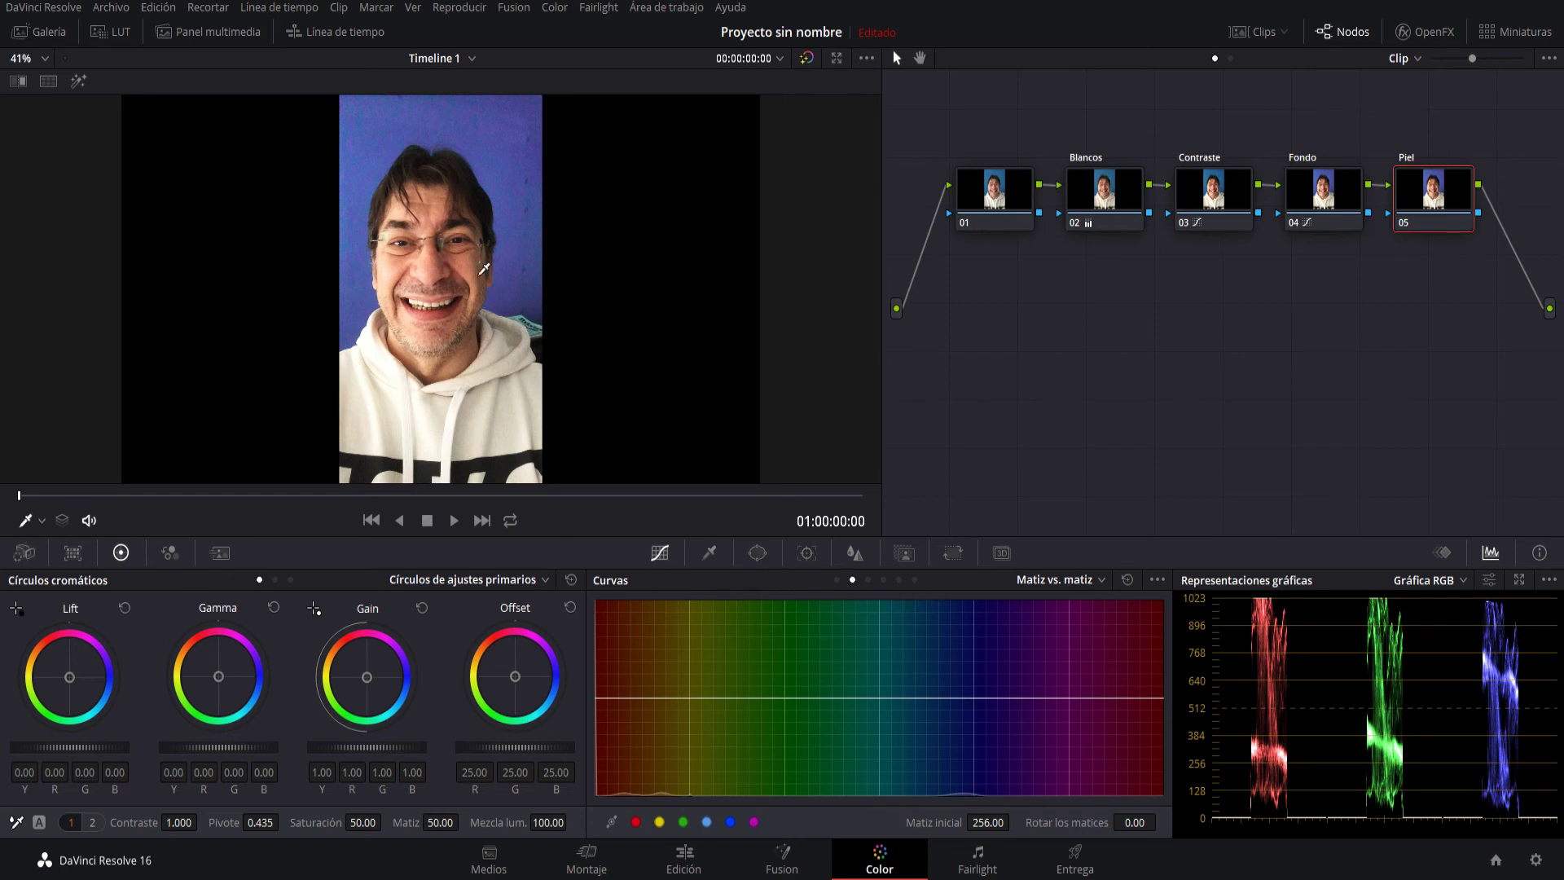
pyautogui.click(438, 286)
pyautogui.moveTo(612, 696)
pyautogui.mouseDown()
pyautogui.moveTo(627, 691)
pyautogui.moveTo(631, 727)
pyautogui.moveTo(623, 701)
pyautogui.mouseUp()
# Undo the skin hue shift, switch to Matiz vs. saturación and sample the face's skin tone.
pyautogui.hotkey('ctrl', 'z')
pyautogui.click(1101, 580)
pyautogui.click(1101, 579)
pyautogui.click(1102, 576)
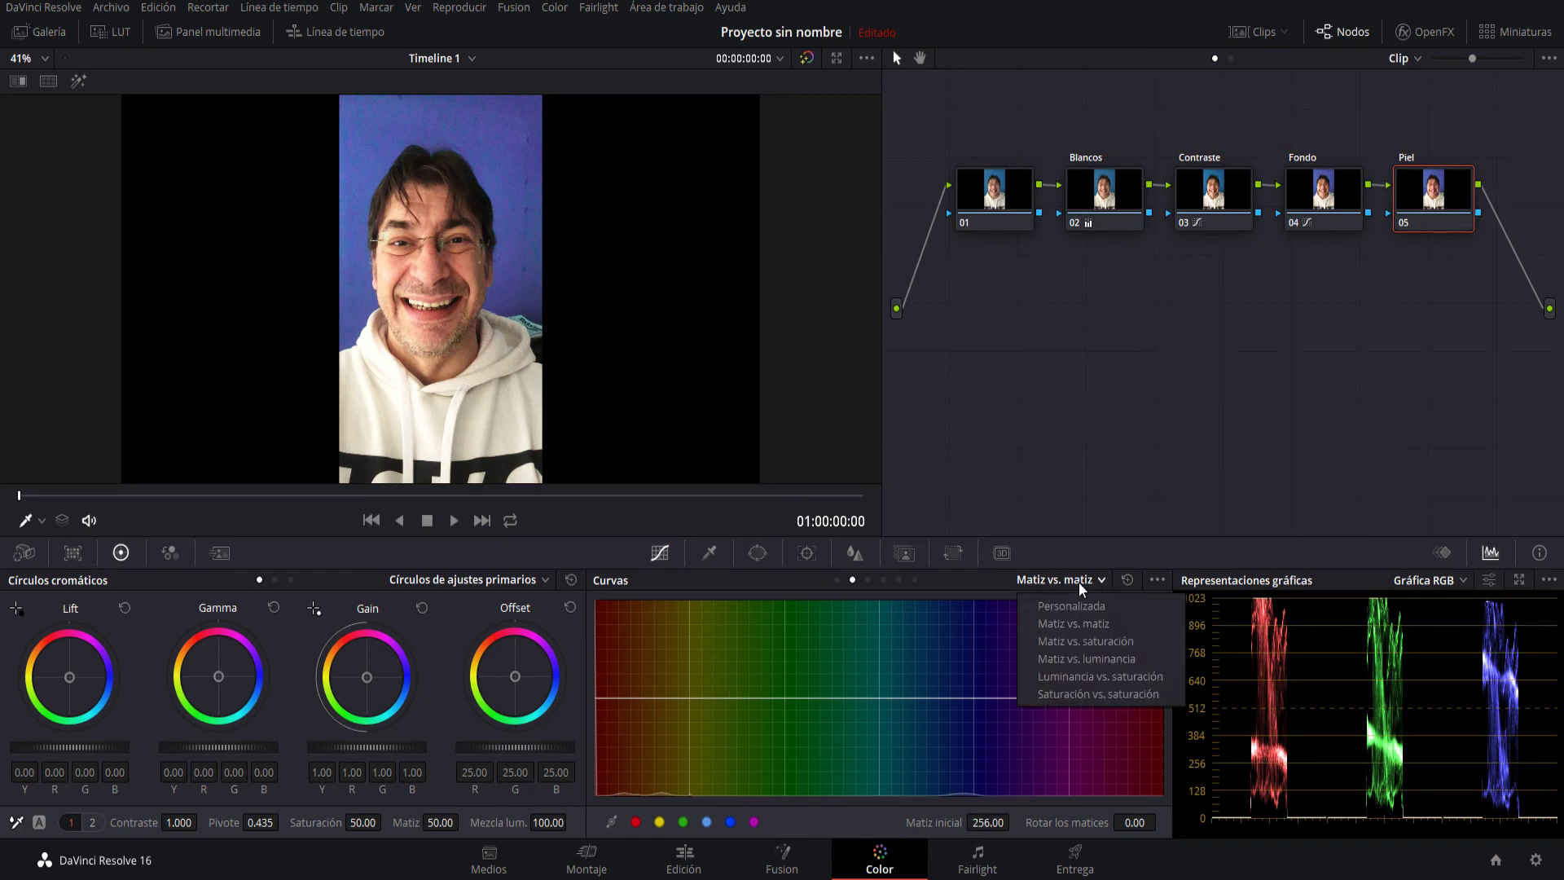
pyautogui.click(868, 579)
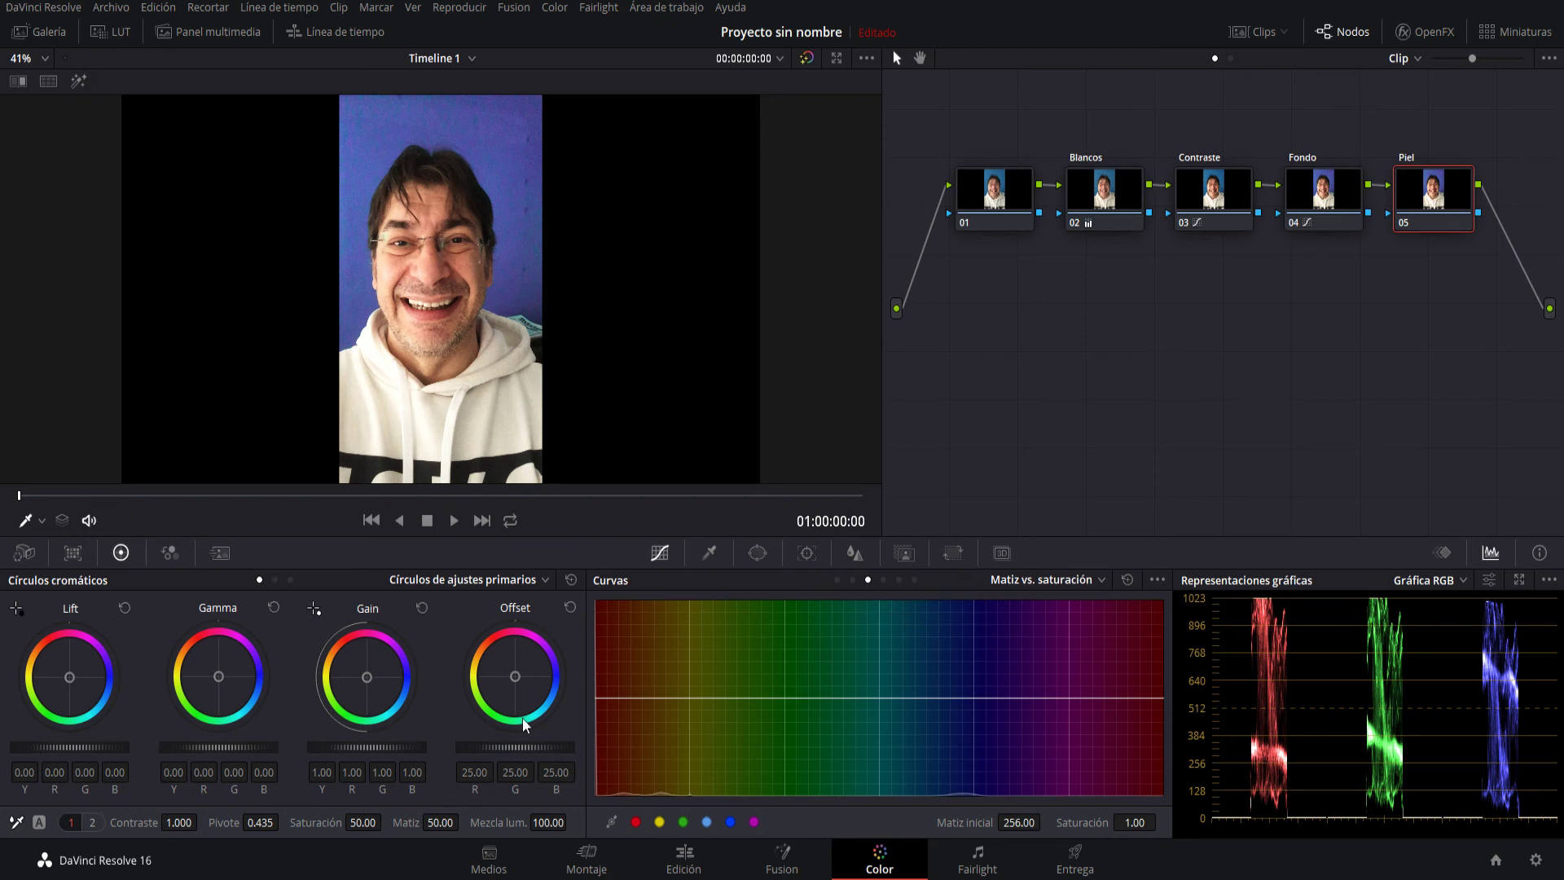
pyautogui.click(29, 521)
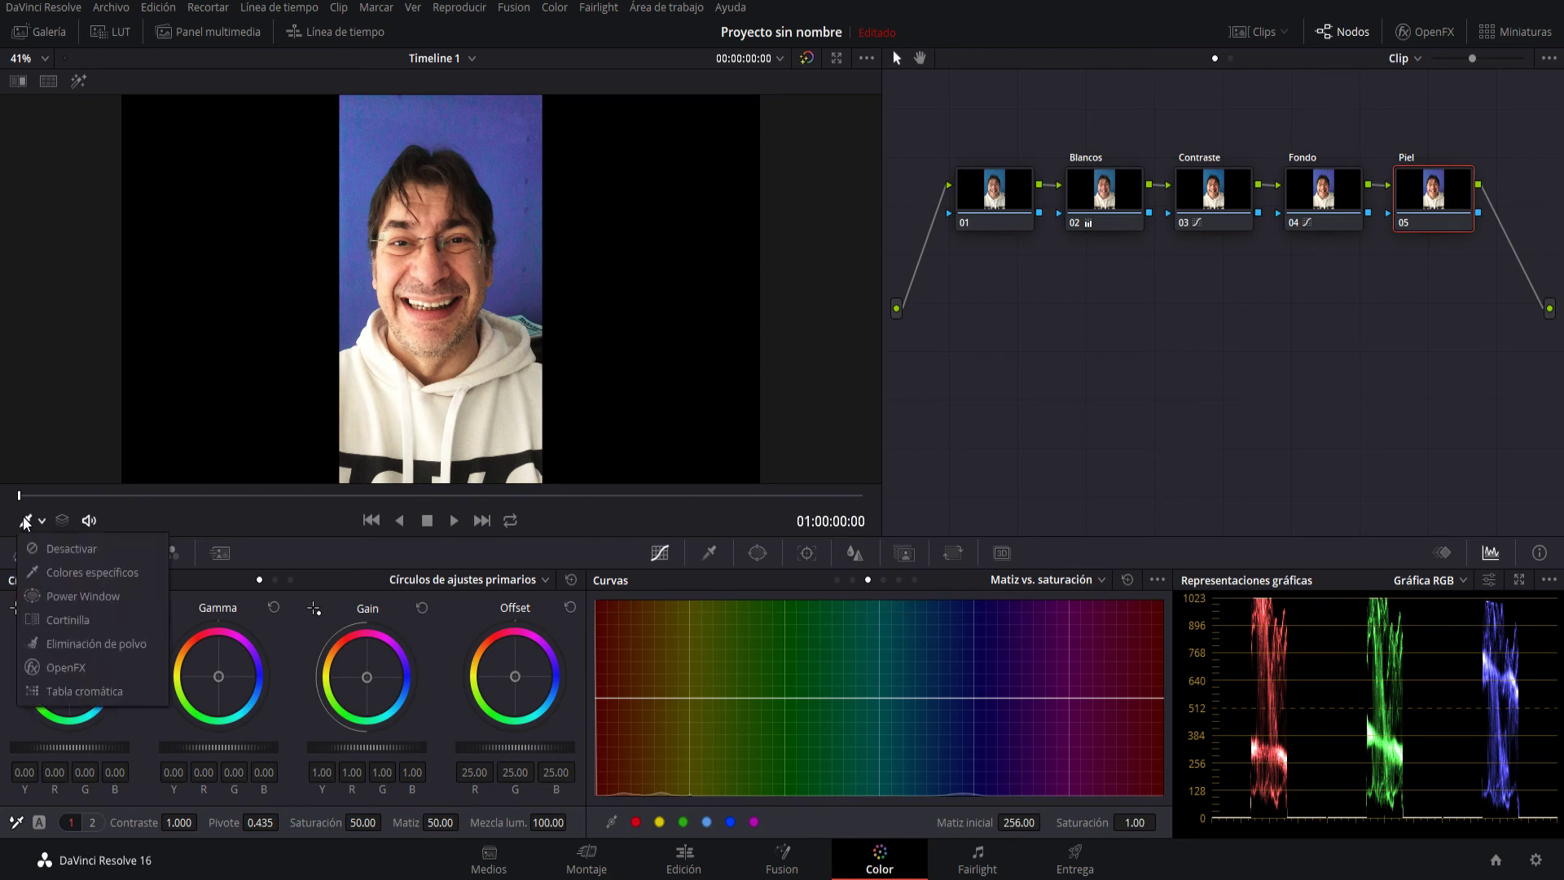
pyautogui.click(24, 544)
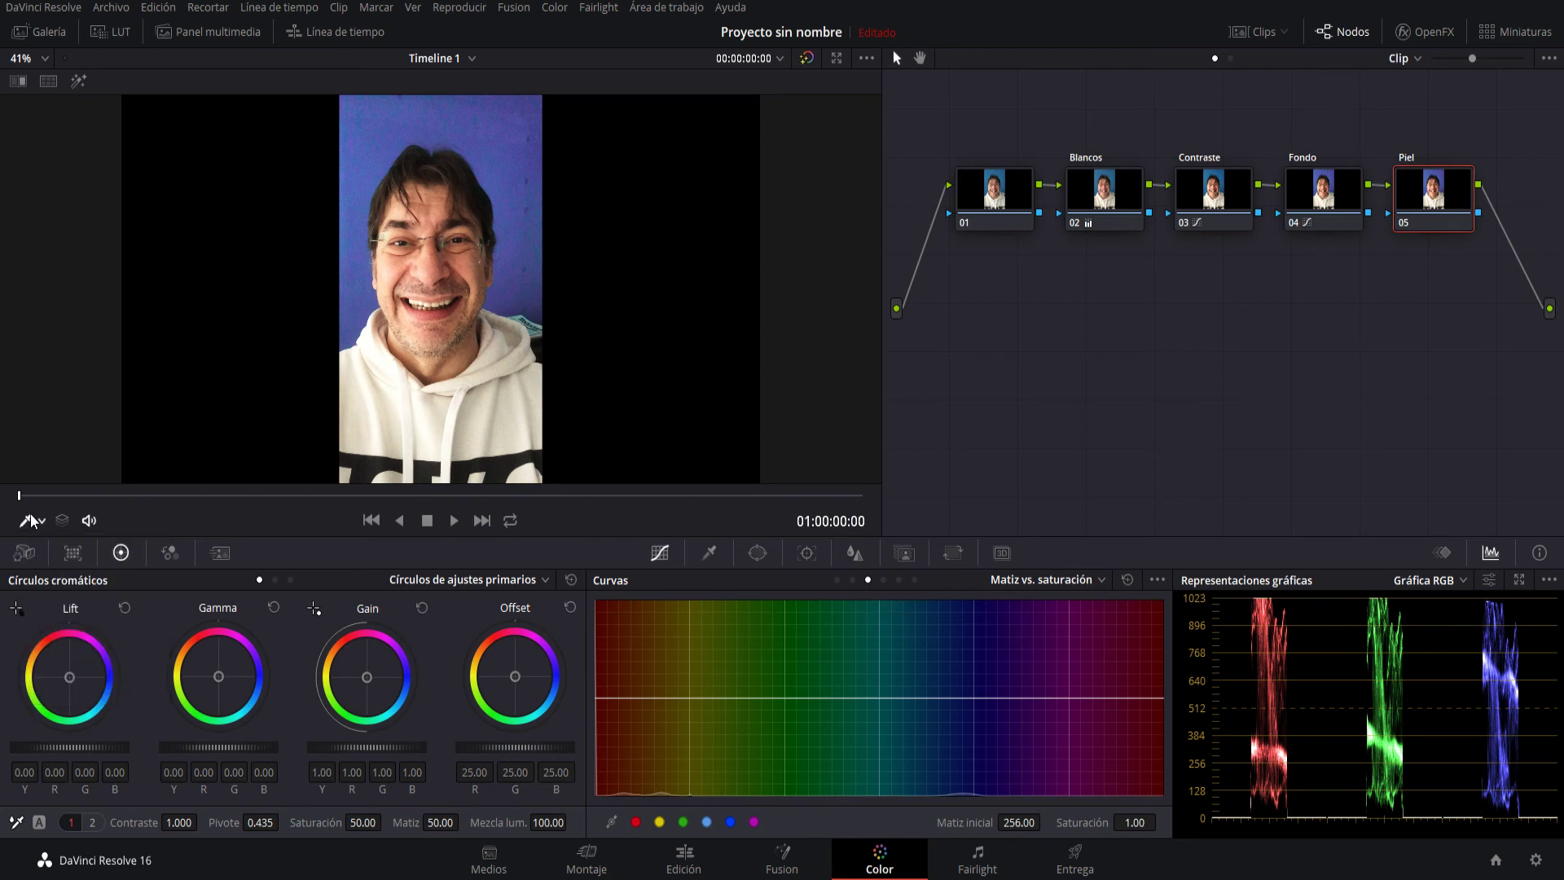
pyautogui.click(464, 281)
# Raise the sampled skin-hue point on Piel's Hue vs Sat curve to saturation 1.21.
pyautogui.moveTo(610, 696)
pyautogui.mouseDown()
pyautogui.moveTo(609, 637)
pyautogui.moveTo(623, 680)
pyautogui.moveTo(611, 677)
pyautogui.mouseUp()
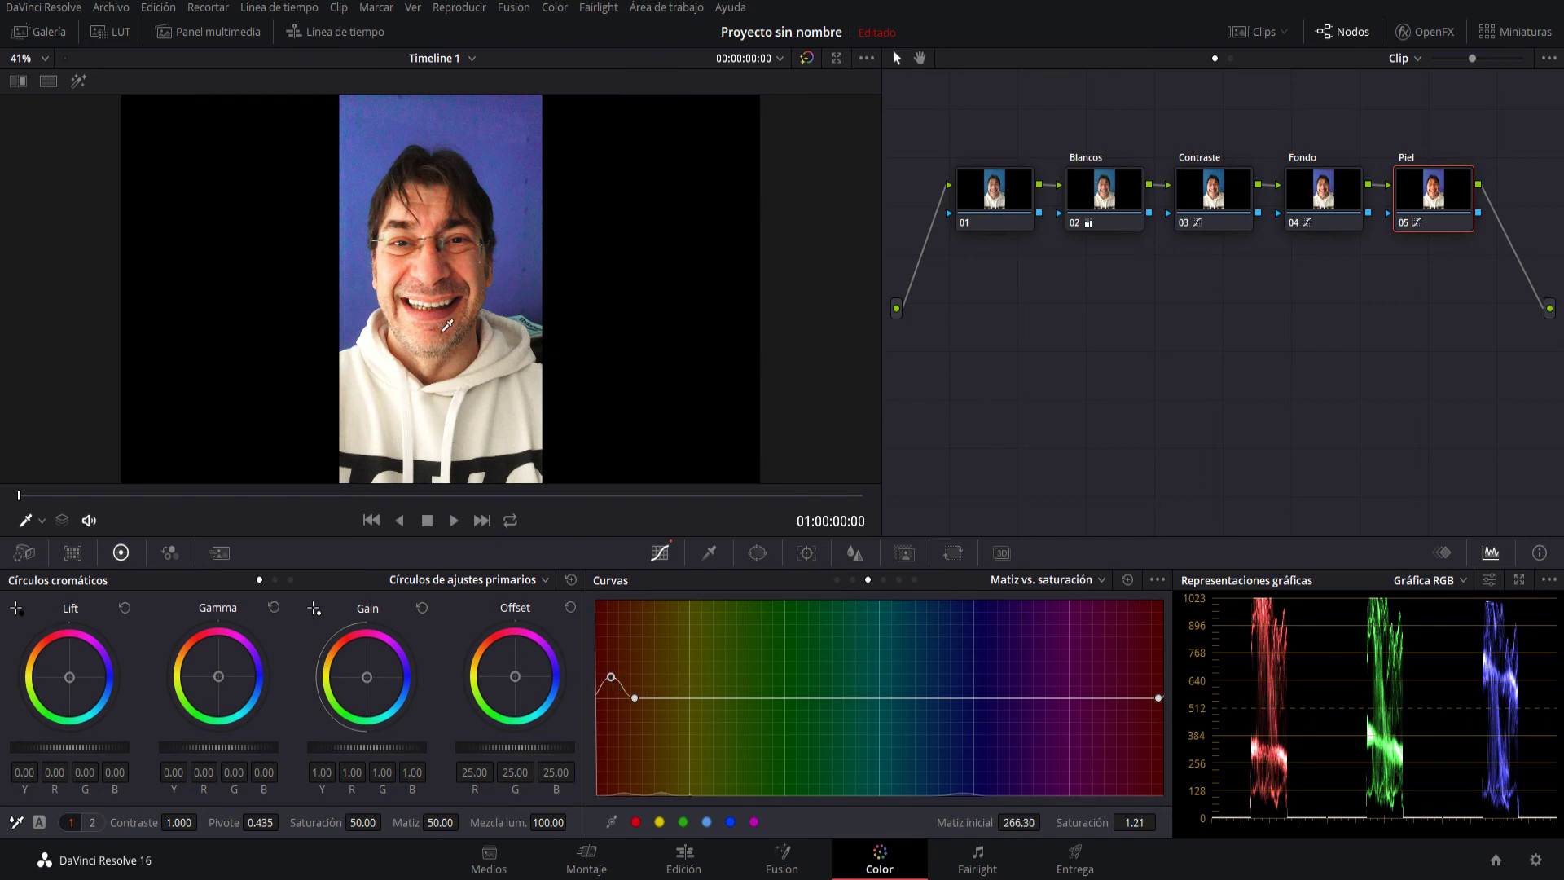